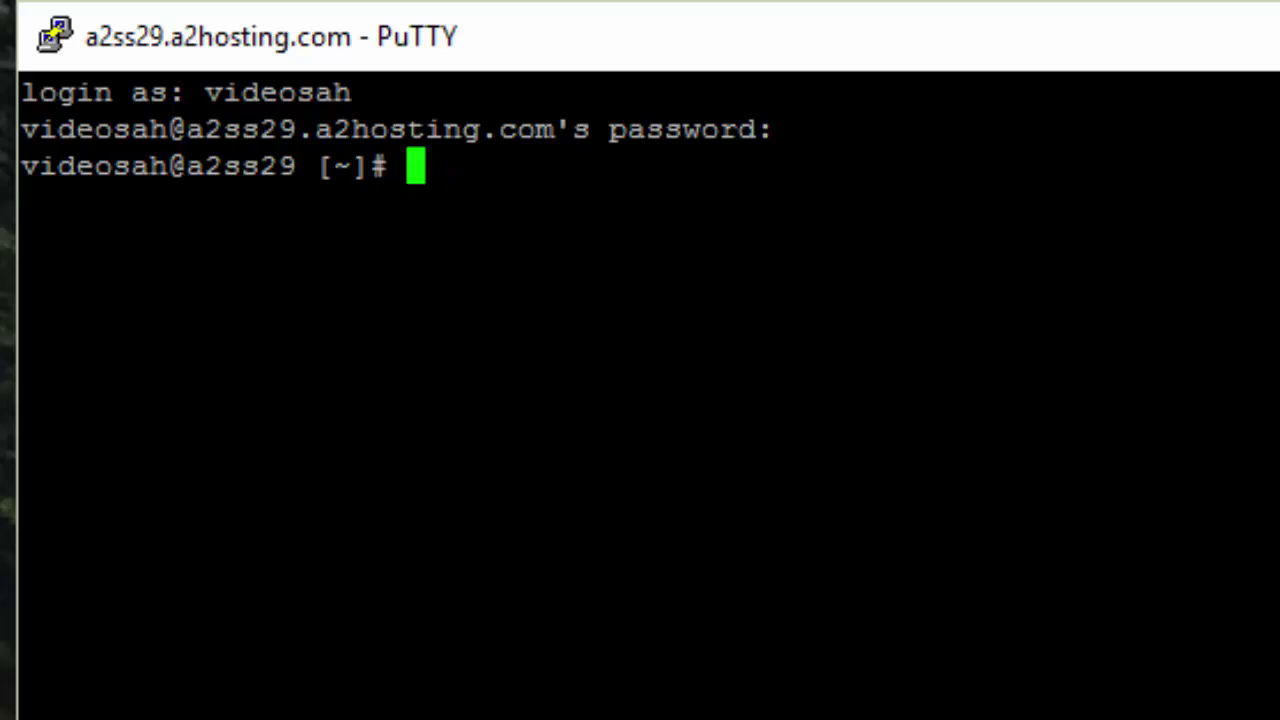
# Step: Change into /usr/local/lib and list its PHP config files, such as php.ini and php-unsafe.ini
pyautogui.write('cd /')
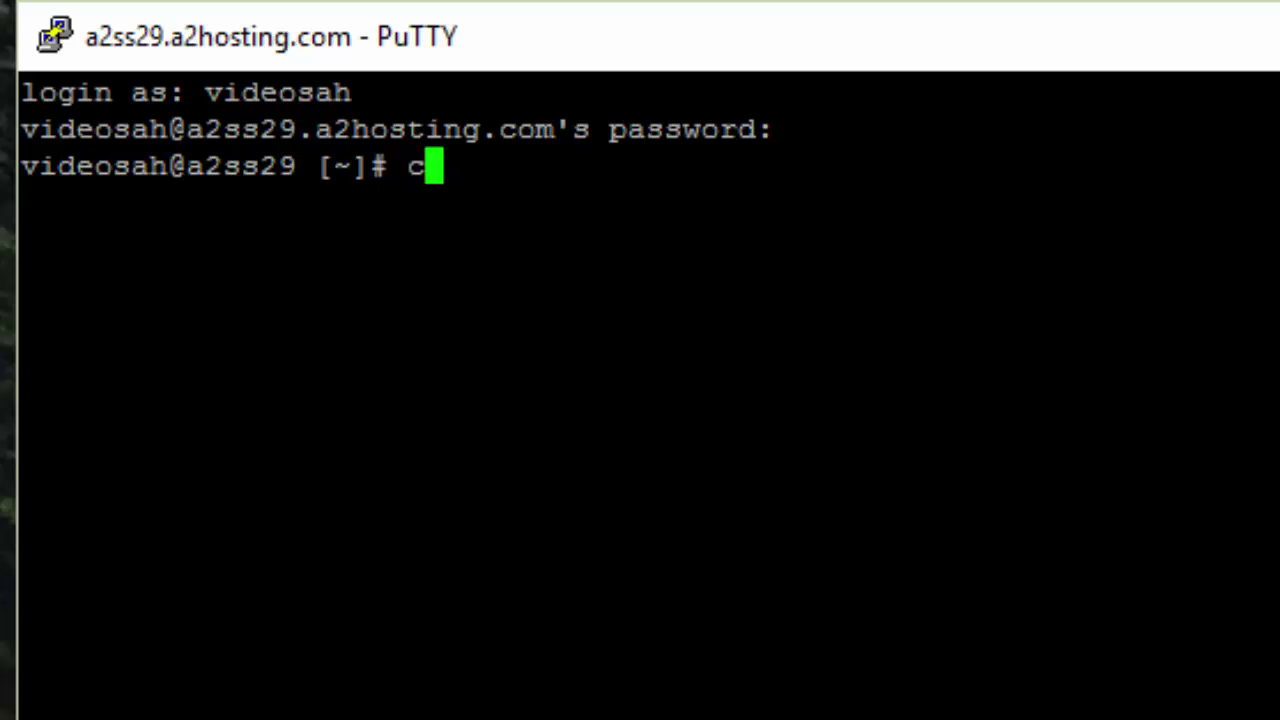
pyautogui.write('usr')
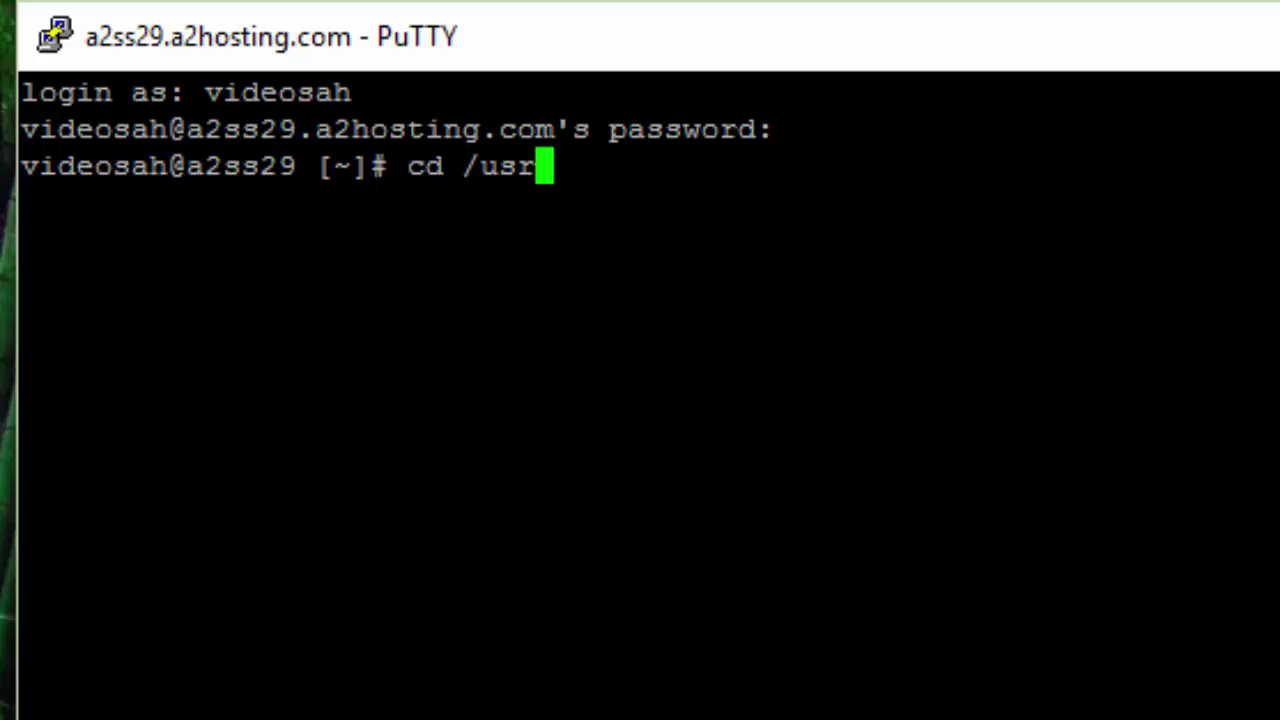
pyautogui.write('/local/lib')
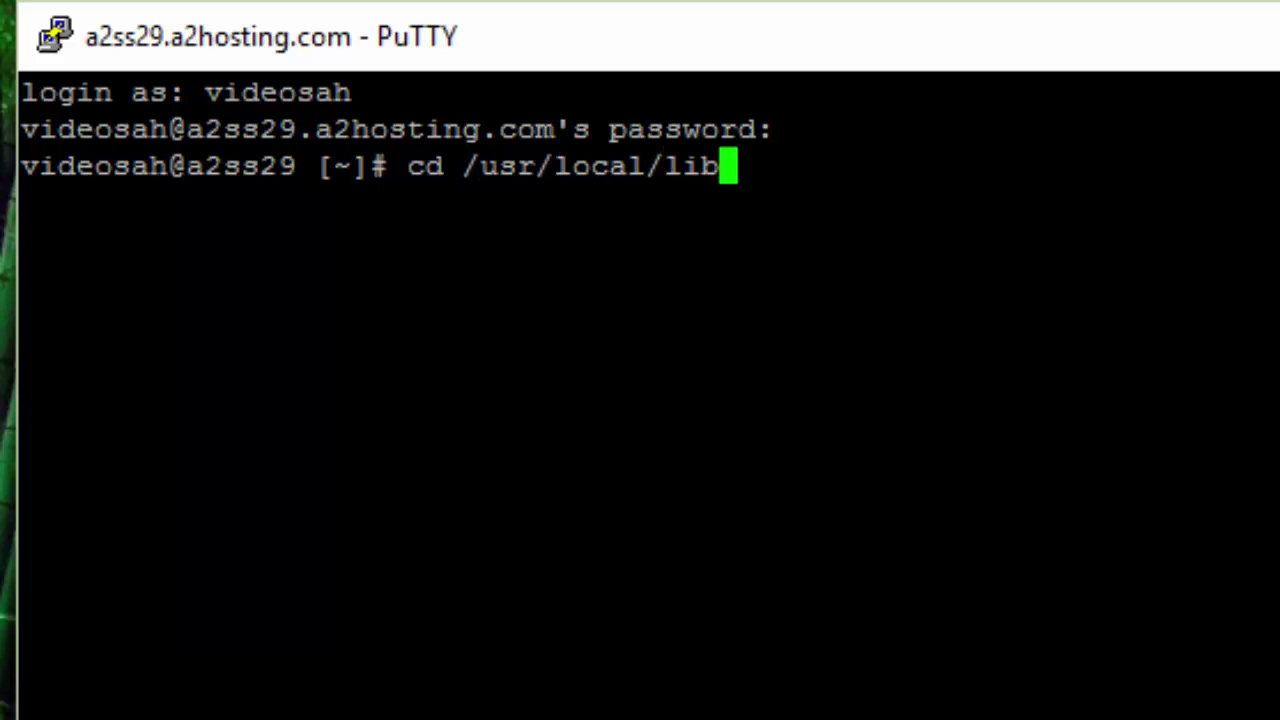
pyautogui.press('Return')
pyautogui.write('ls')
pyautogui.press('Return')
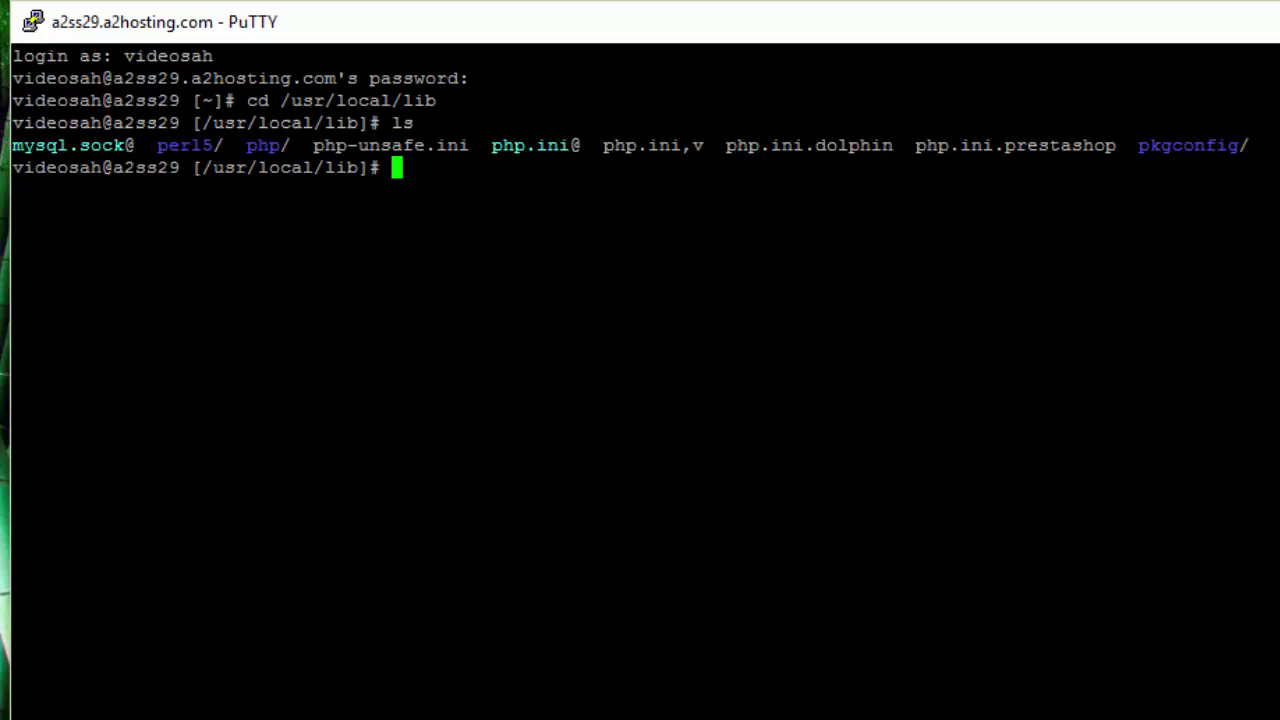
# Step: Go to /opt/php and list the installed PHP version folders
pyautogui.write('cd /')
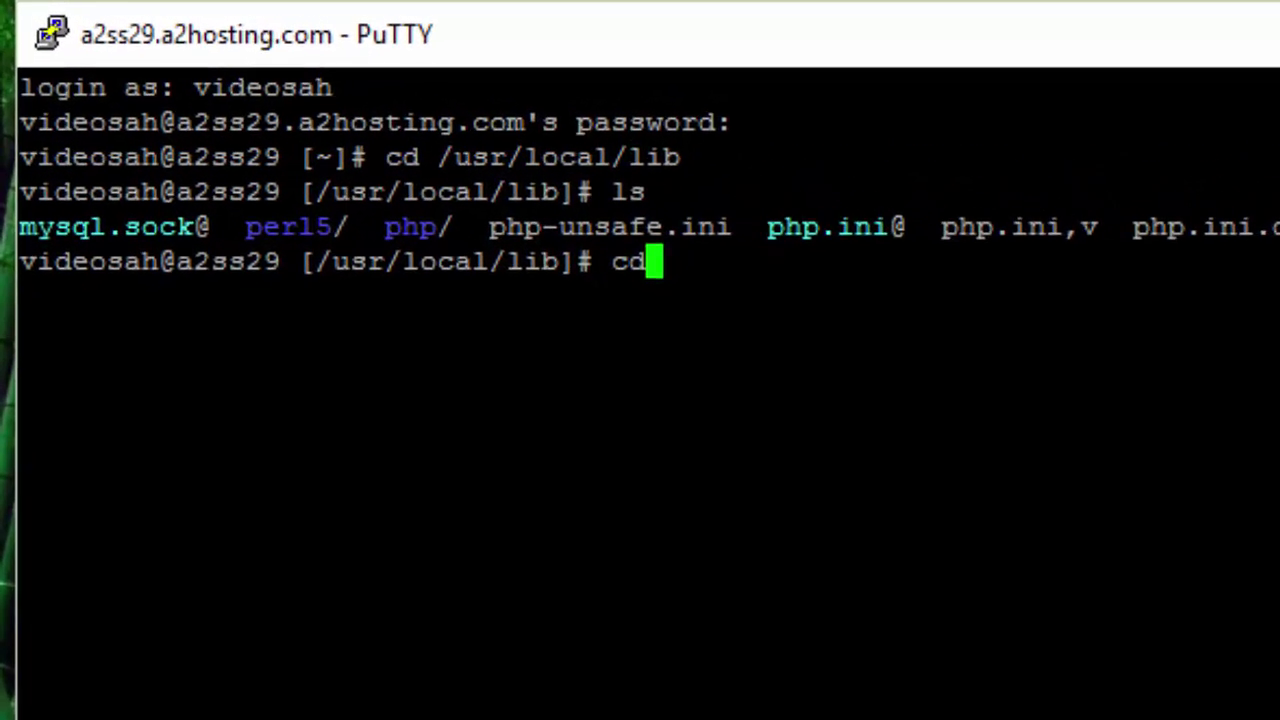
pyautogui.write('opt')
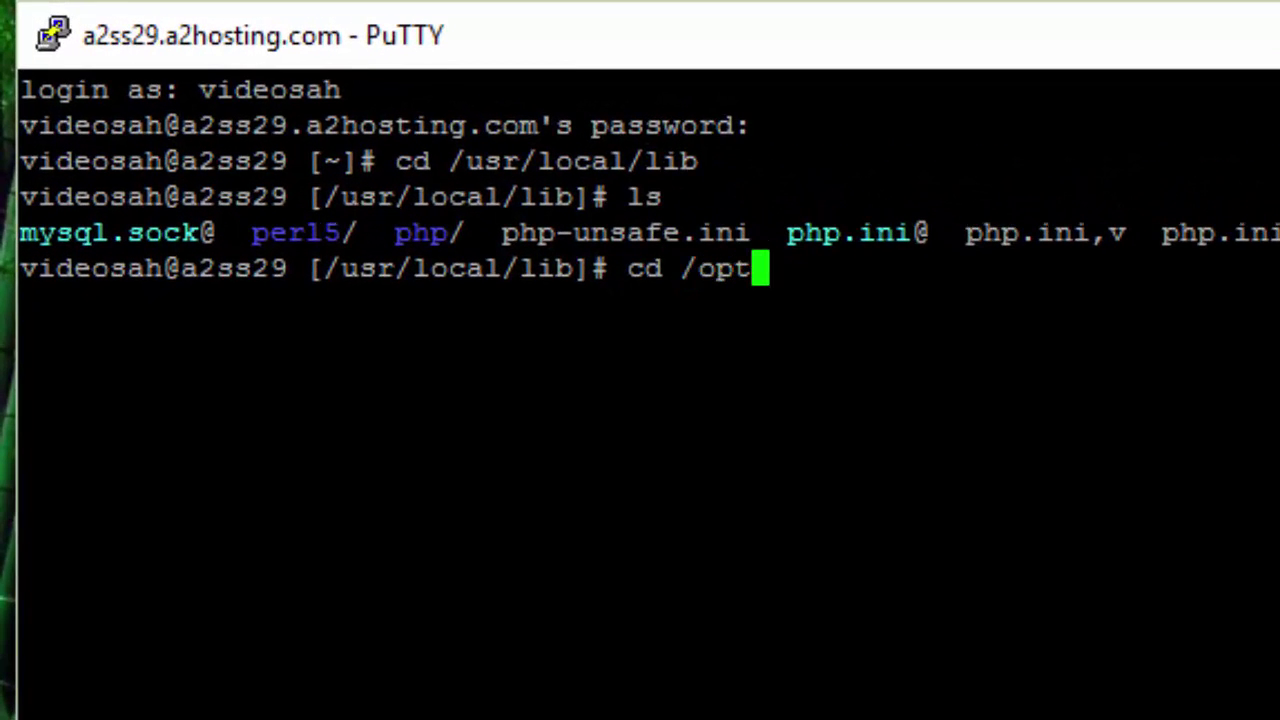
pyautogui.write('/php')
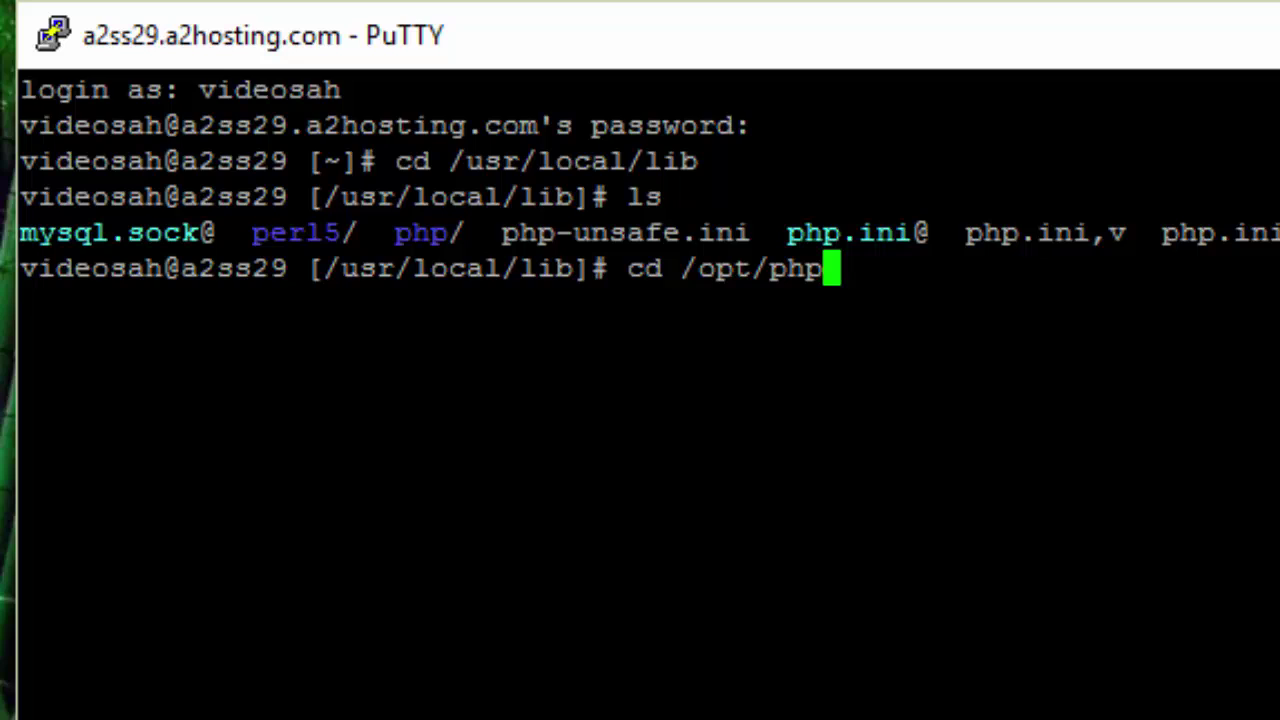
pyautogui.press('Return')
pyautogui.write('ls')
pyautogui.press('Return')
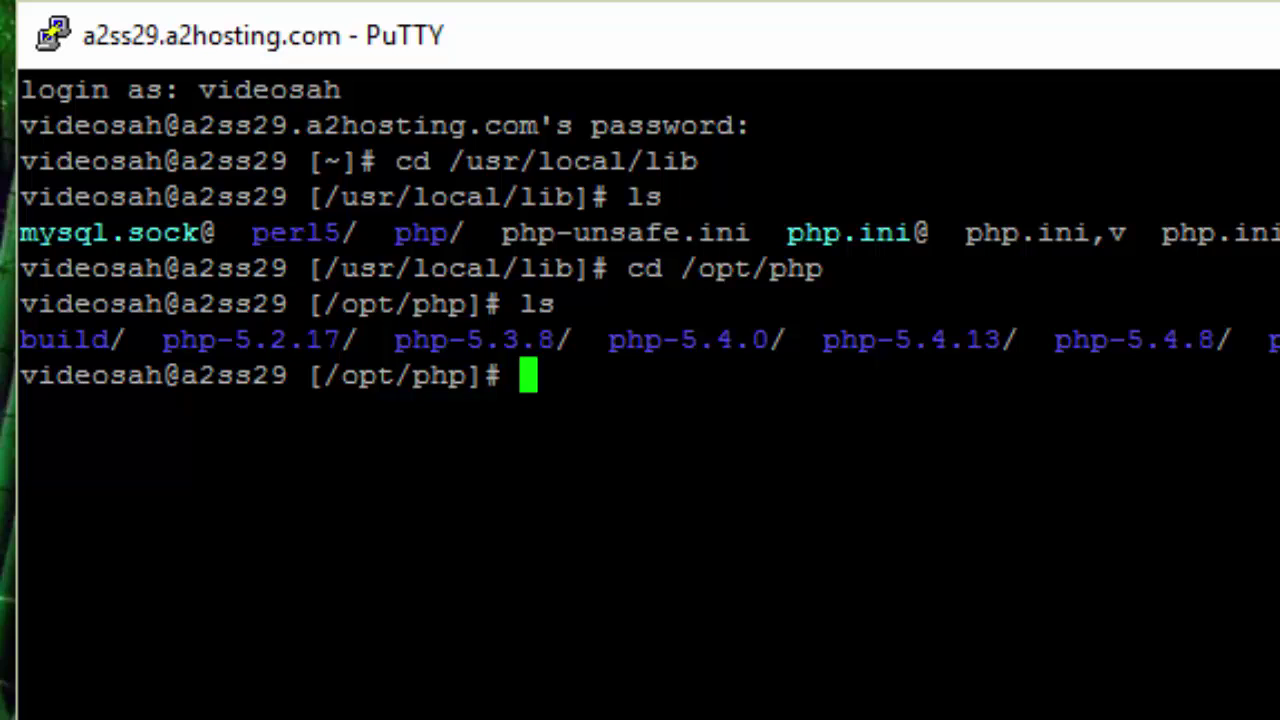
# Step: Enter php-5.4.0/lib and list it, showing the php folder and php.ini
pyautogui.write('cd php-5')
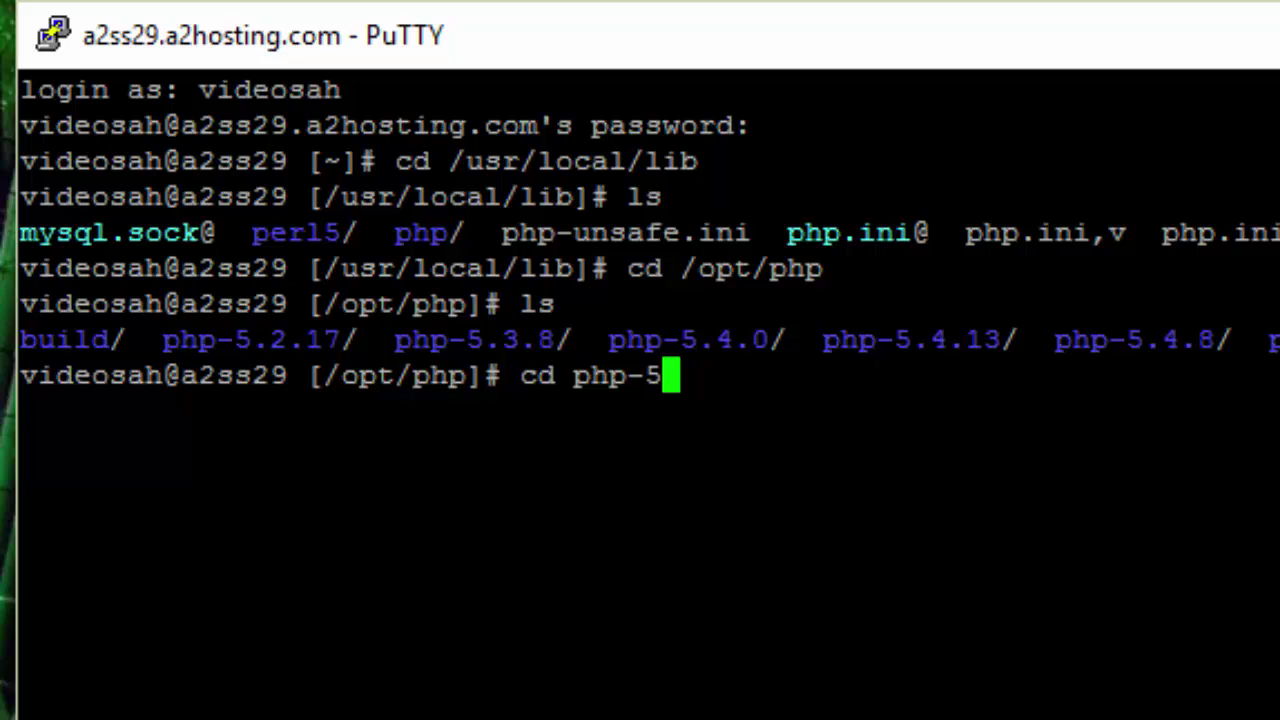
pyautogui.write('.4.0')
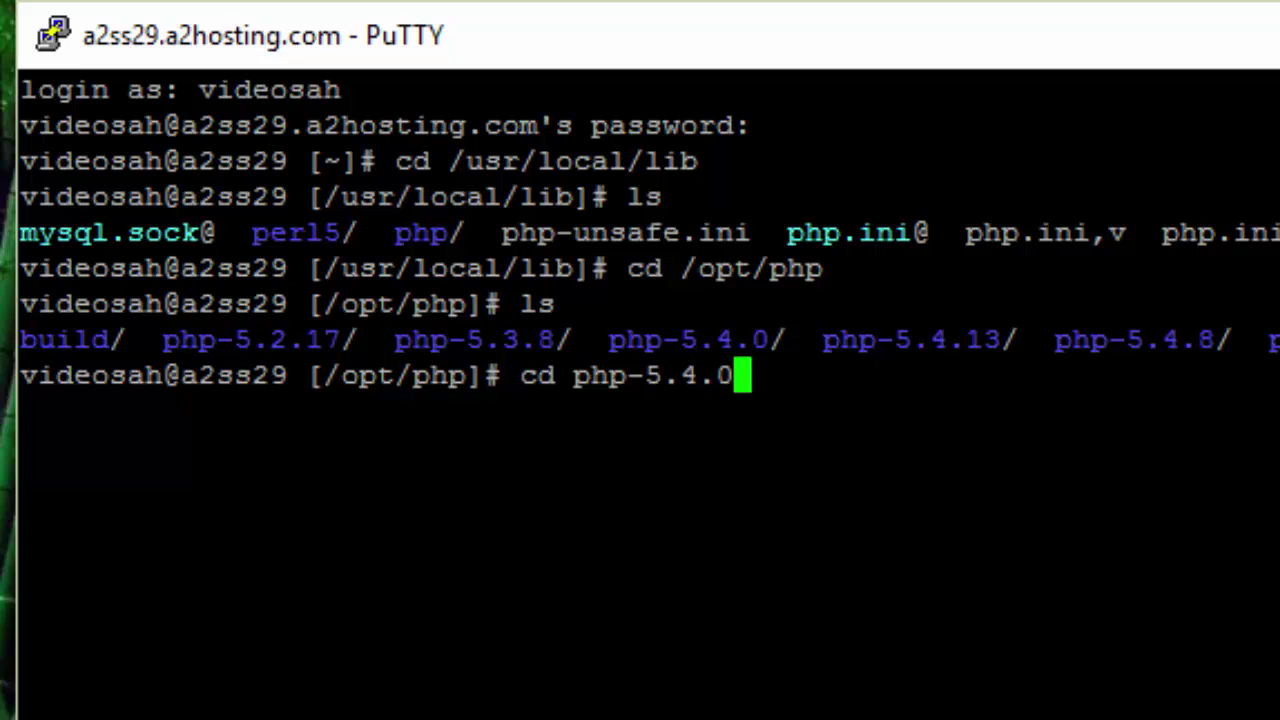
pyautogui.press('Return')
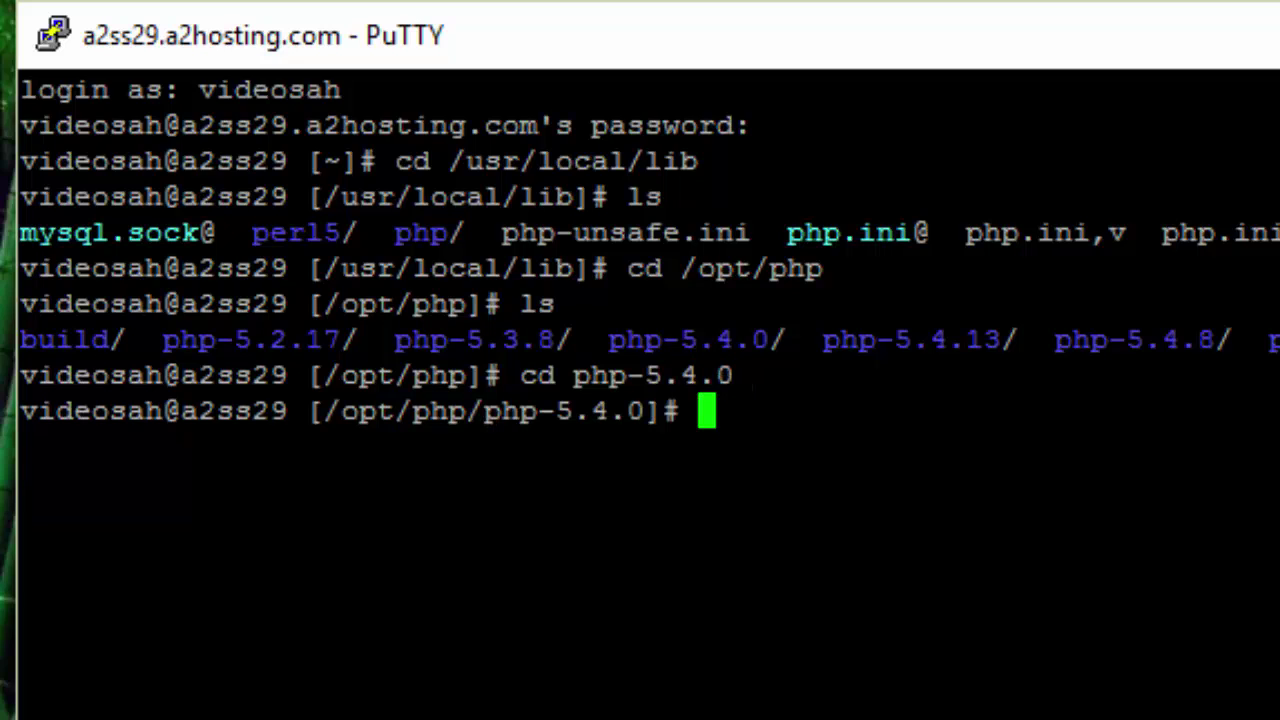
pyautogui.write('cd lib')
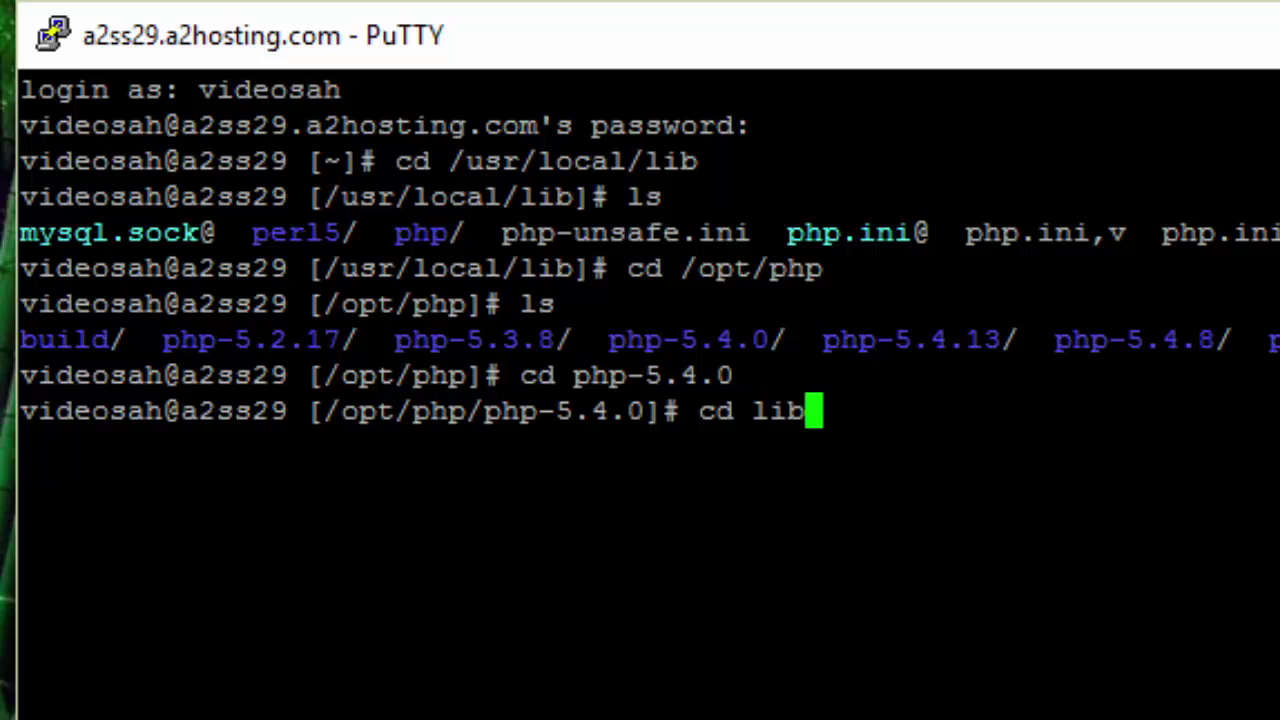
pyautogui.press('Return')
pyautogui.write('ls')
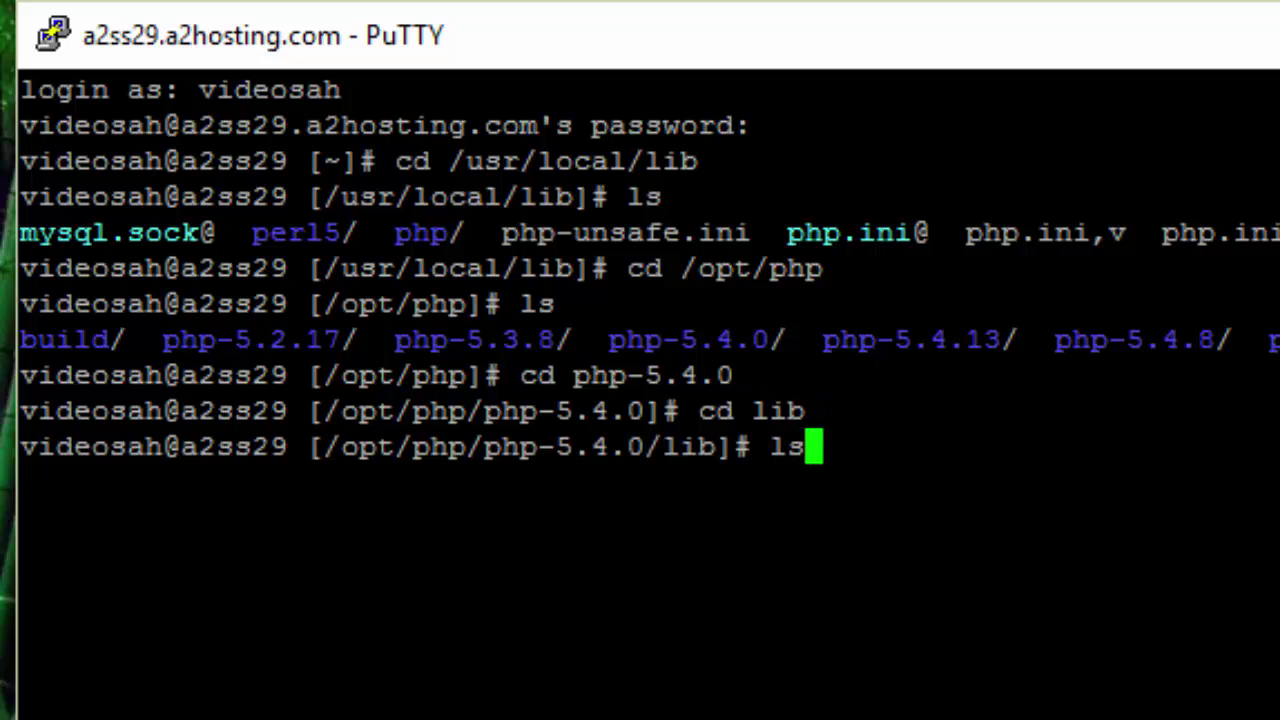
pyautogui.press('Return')
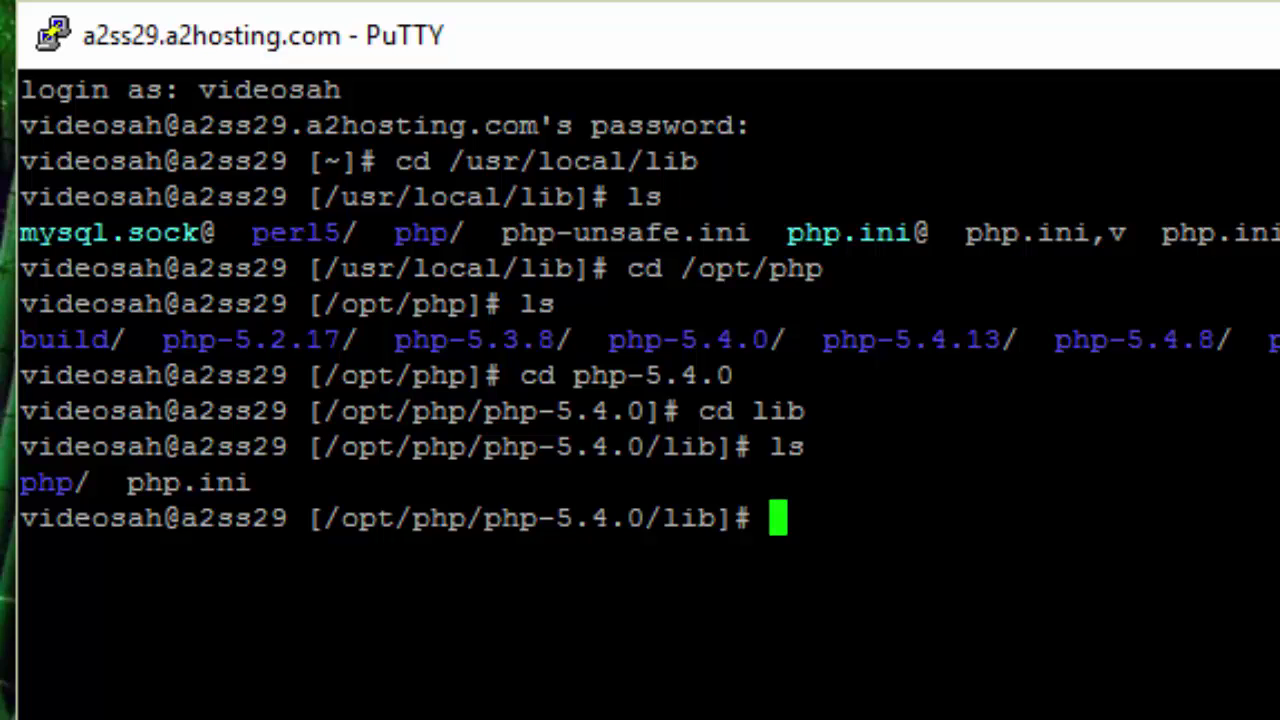
# Step: Return from php-5.4.0/lib to the account's /home directory
pyautogui.write('cd /')
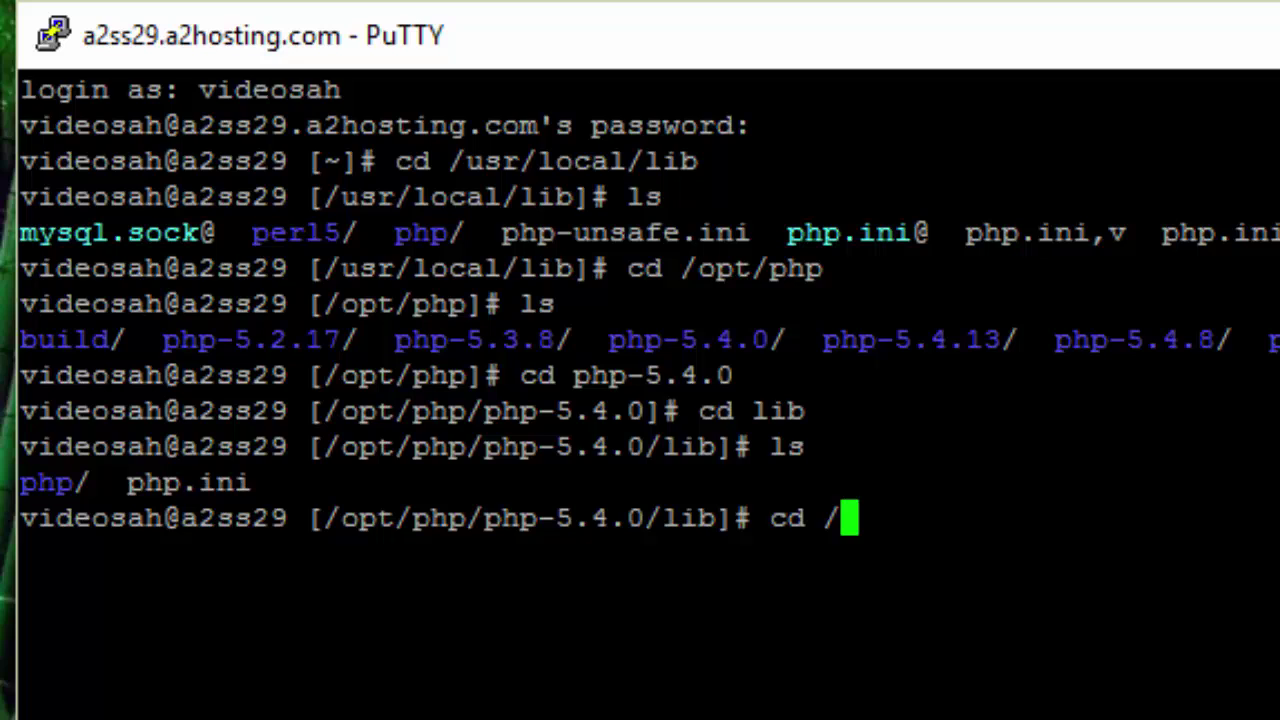
pyautogui.write('home/videosah')
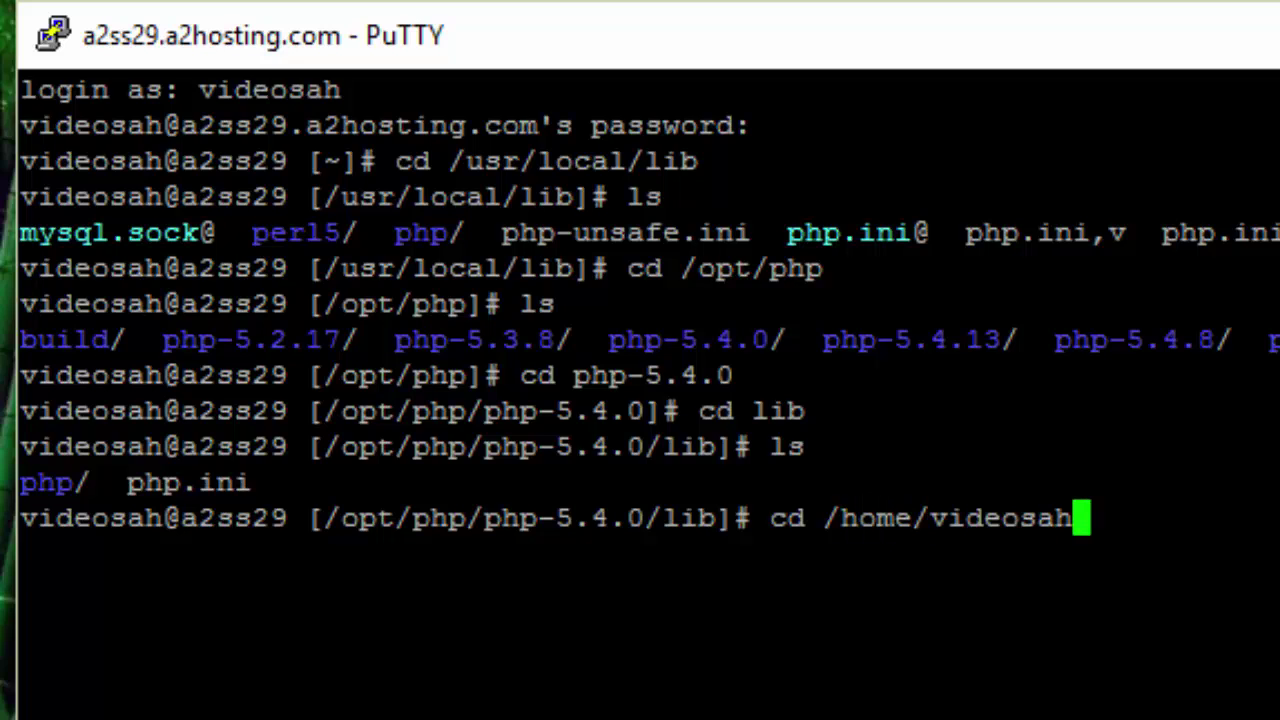
pyautogui.press('Return')
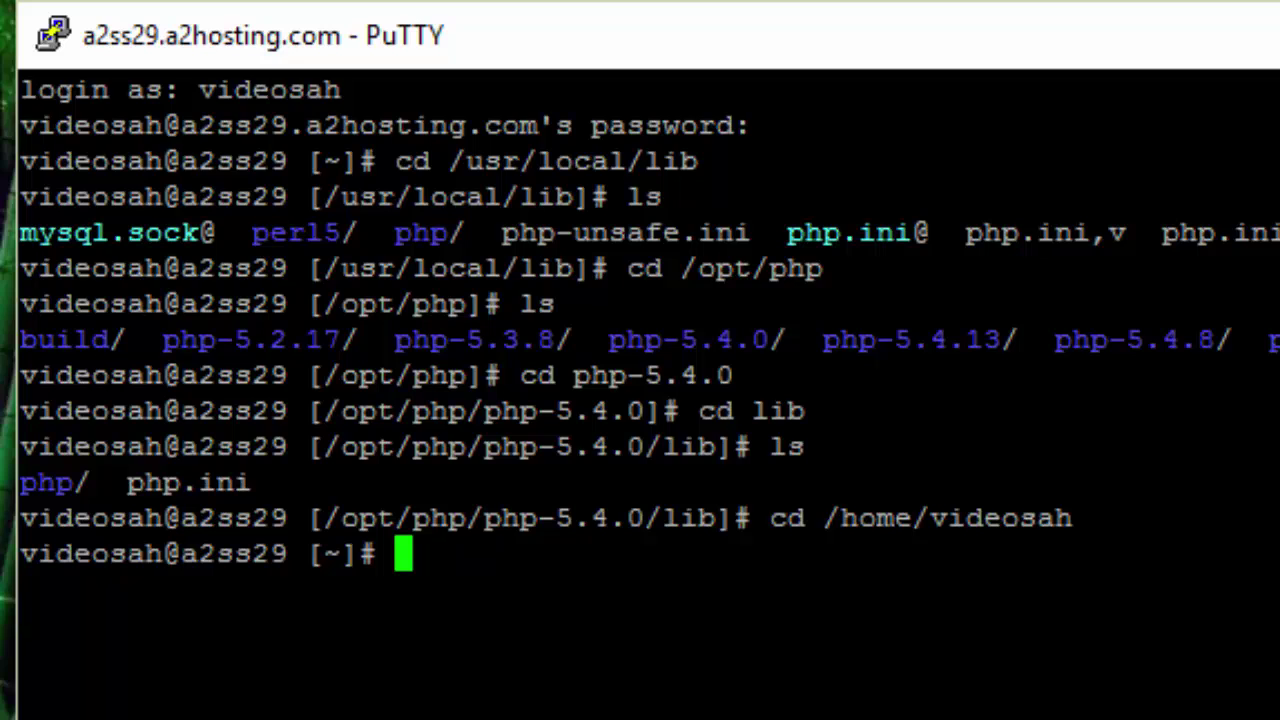
# Step: Copy /usr/local/lib/php.ini into the account's public_html folder as php.ini
pyautogui.write('cp ')
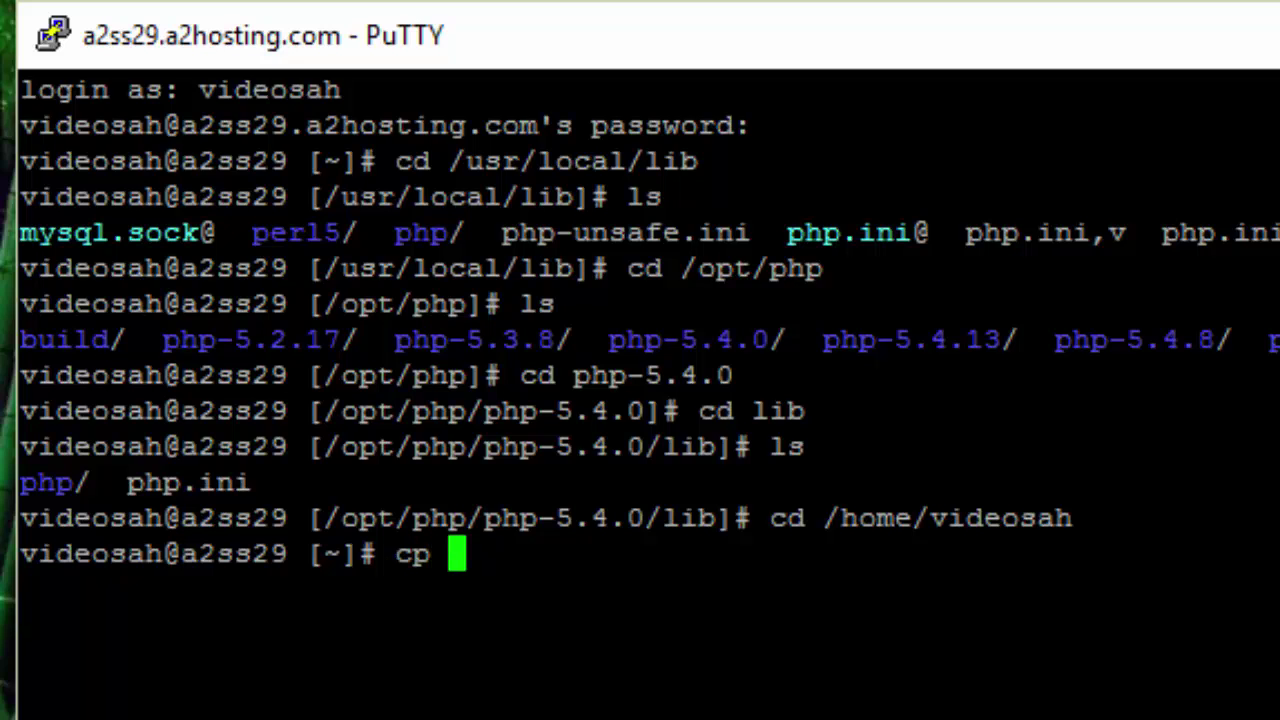
pyautogui.write('/u')
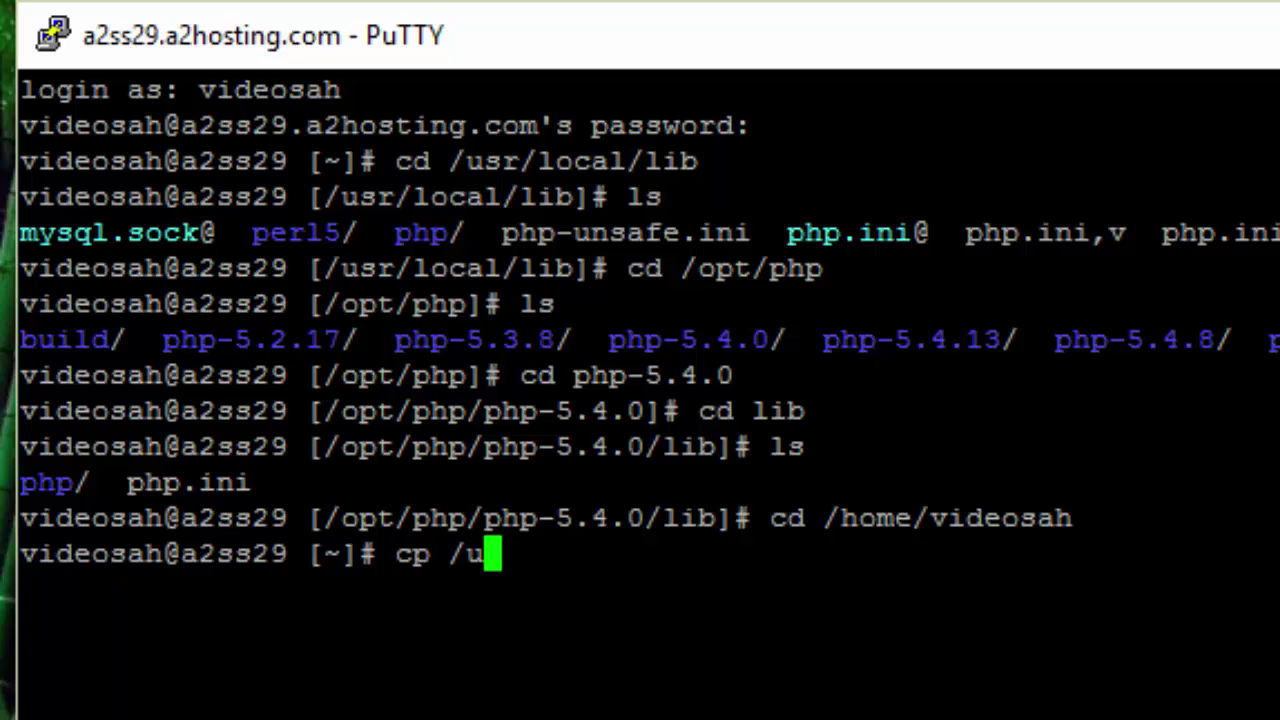
pyautogui.write('sr/local')
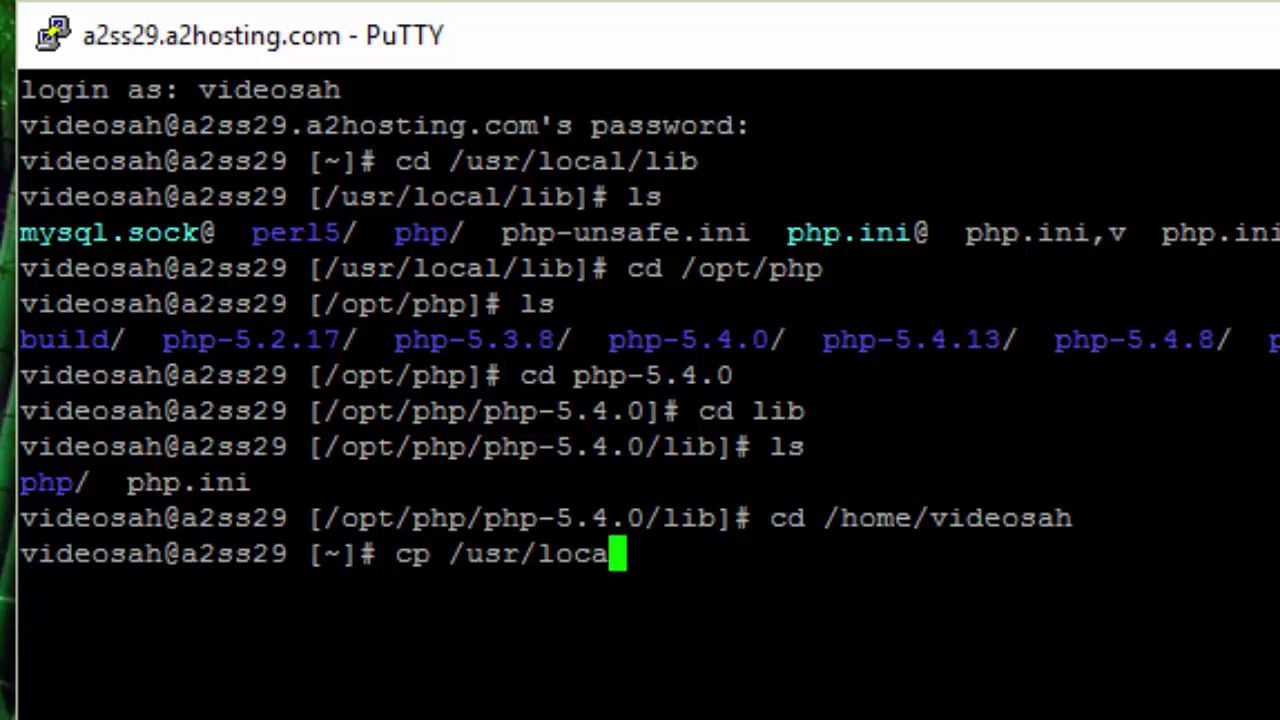
pyautogui.press('BackSpace')
pyautogui.press('BackSpace')
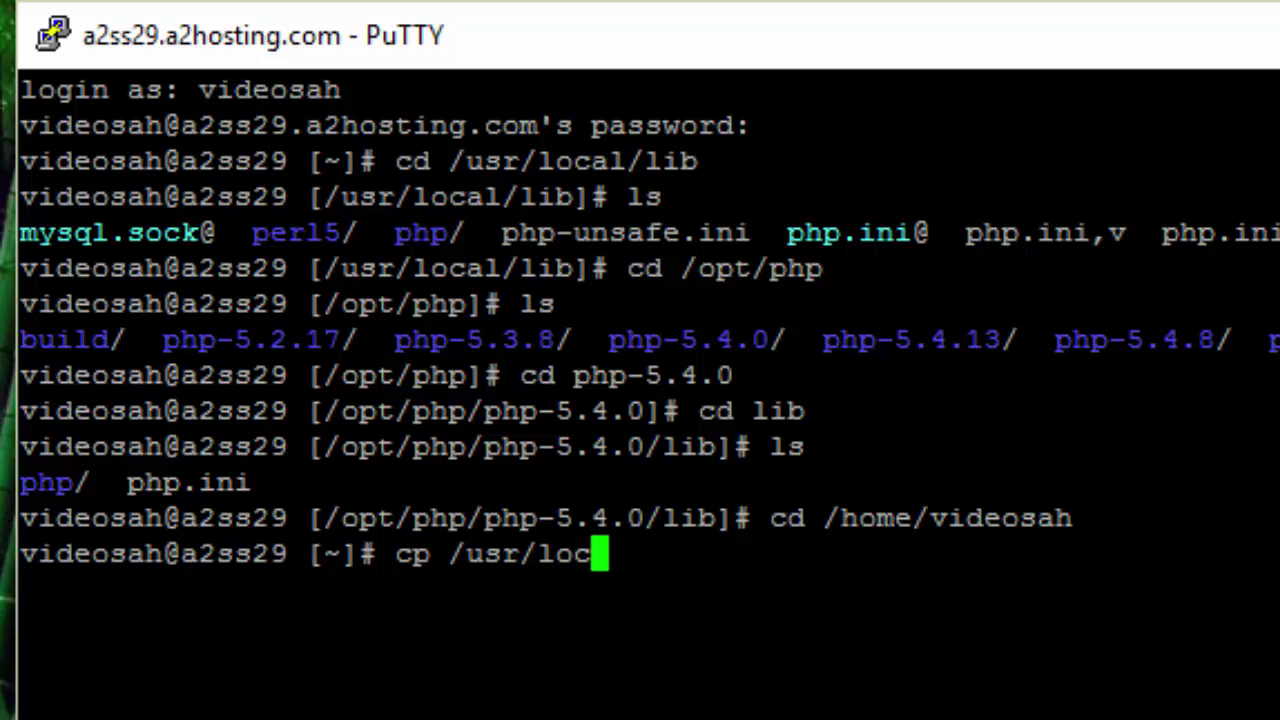
pyautogui.write('al/l')
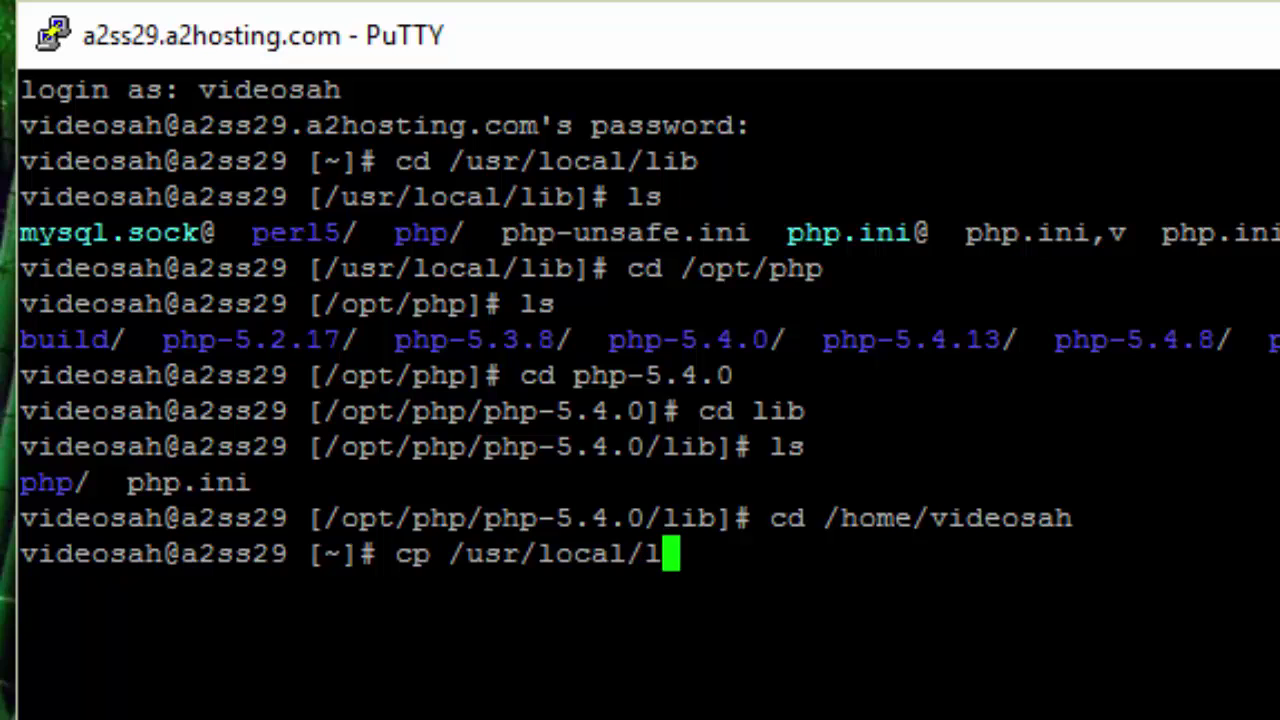
pyautogui.write('ib/ph')
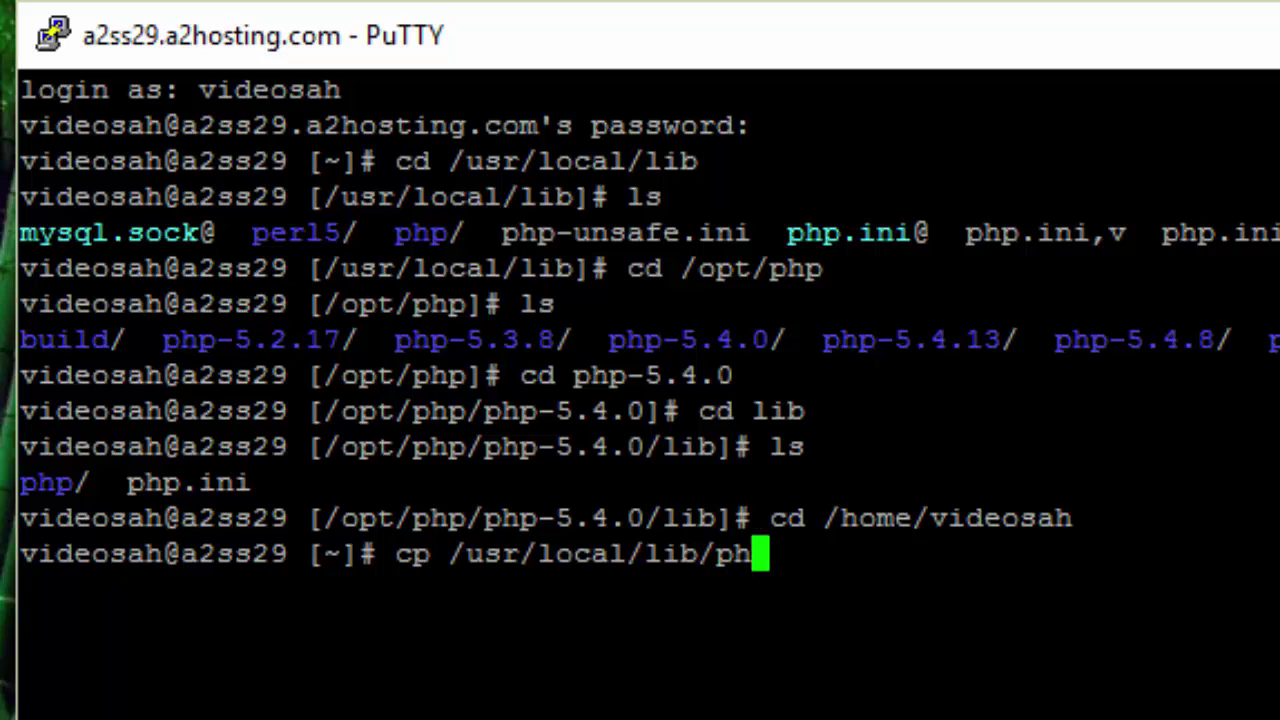
pyautogui.write('p.ini')
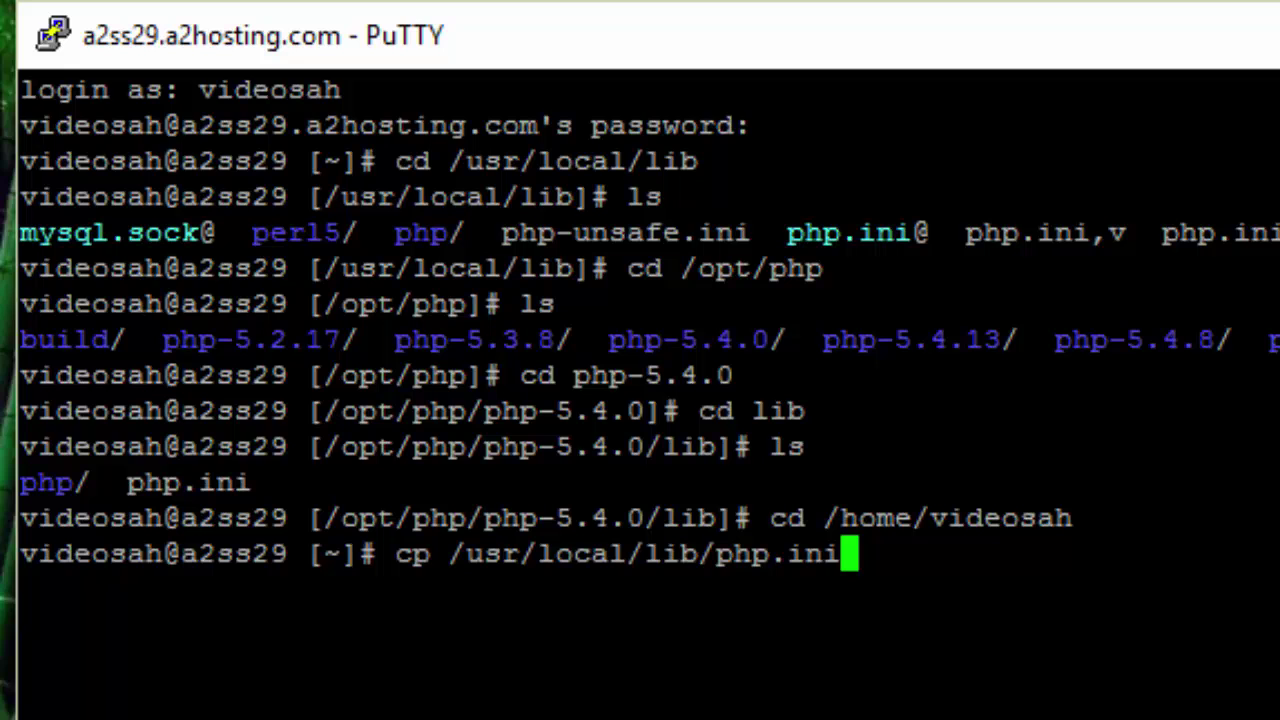
pyautogui.write(' /')
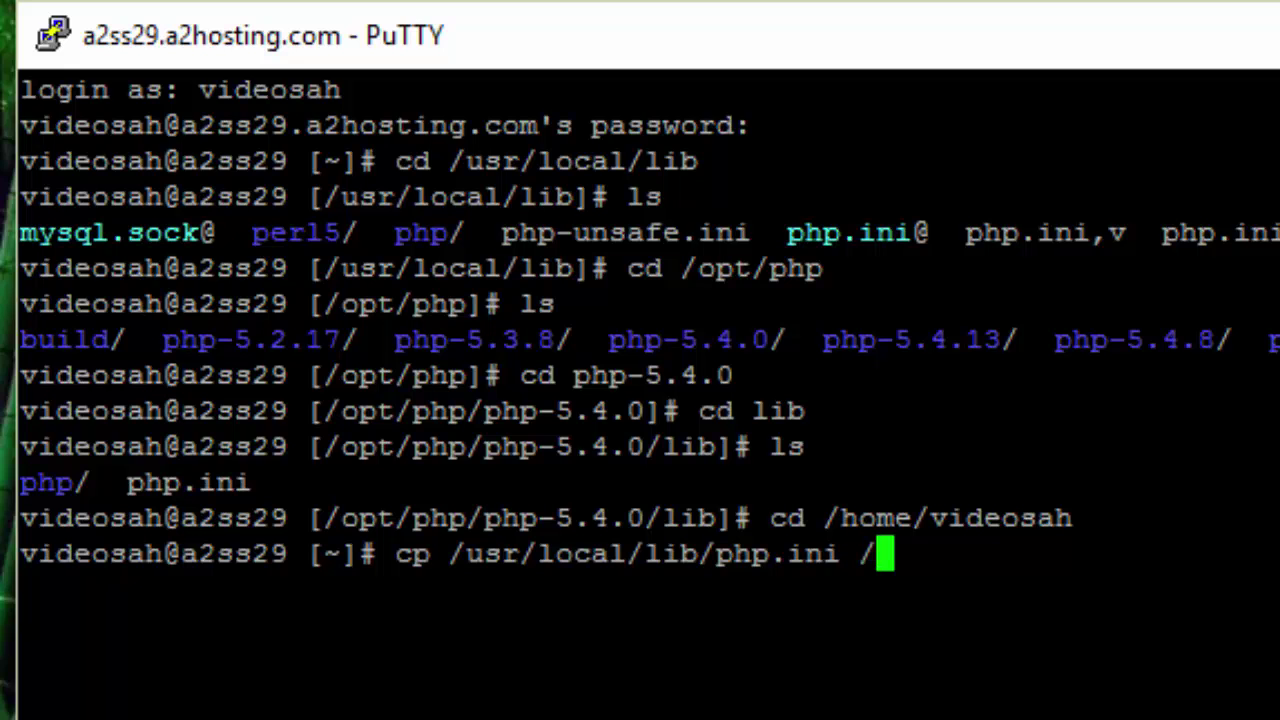
pyautogui.write('home/')
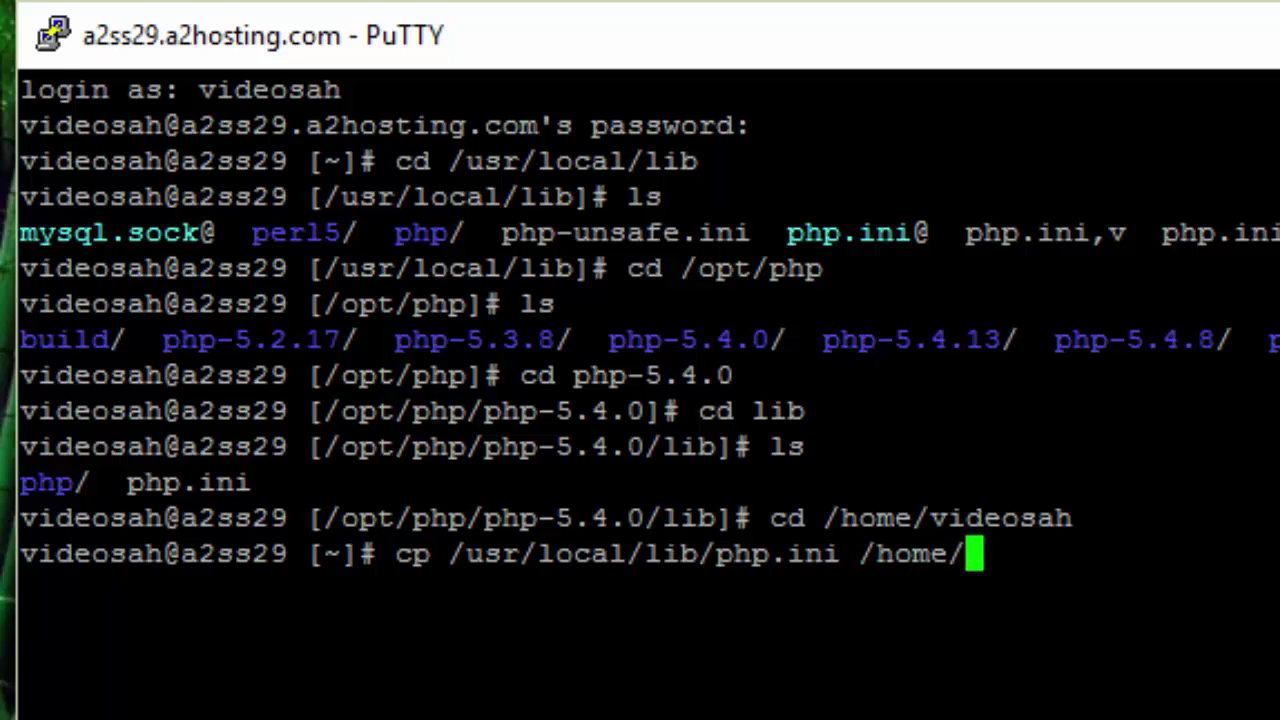
pyautogui.write('v')
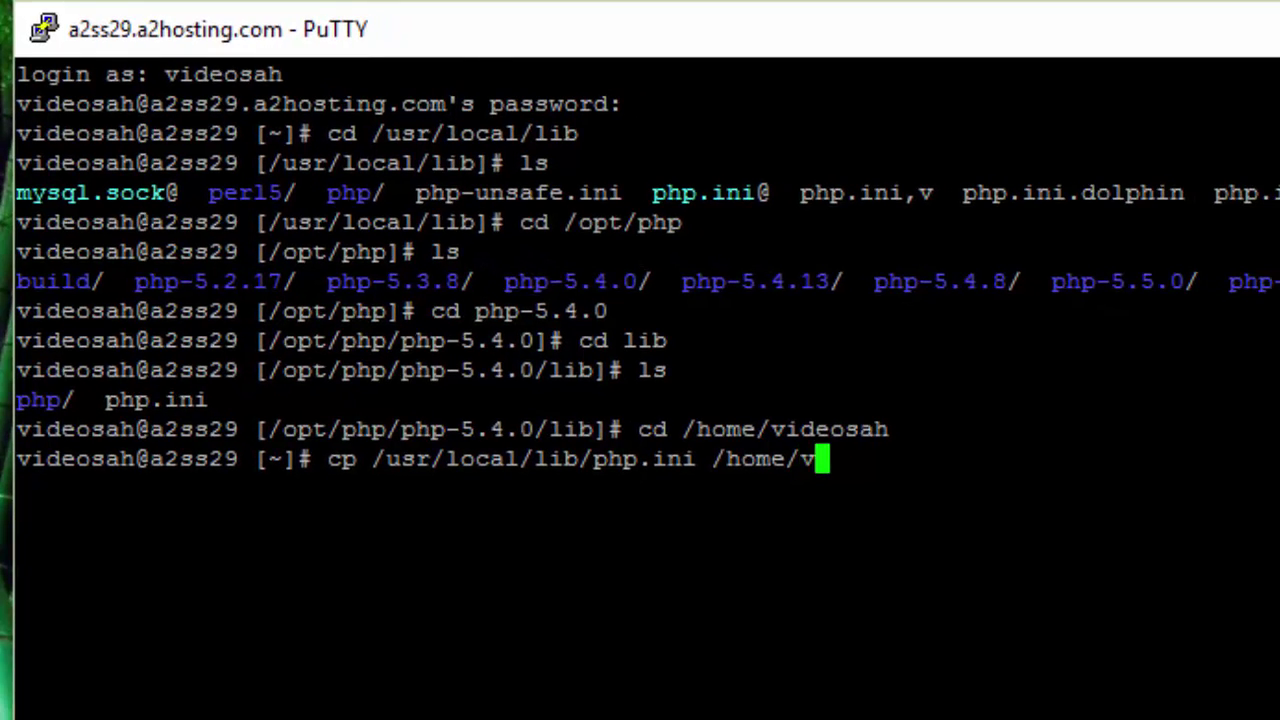
pyautogui.write('ideosah')
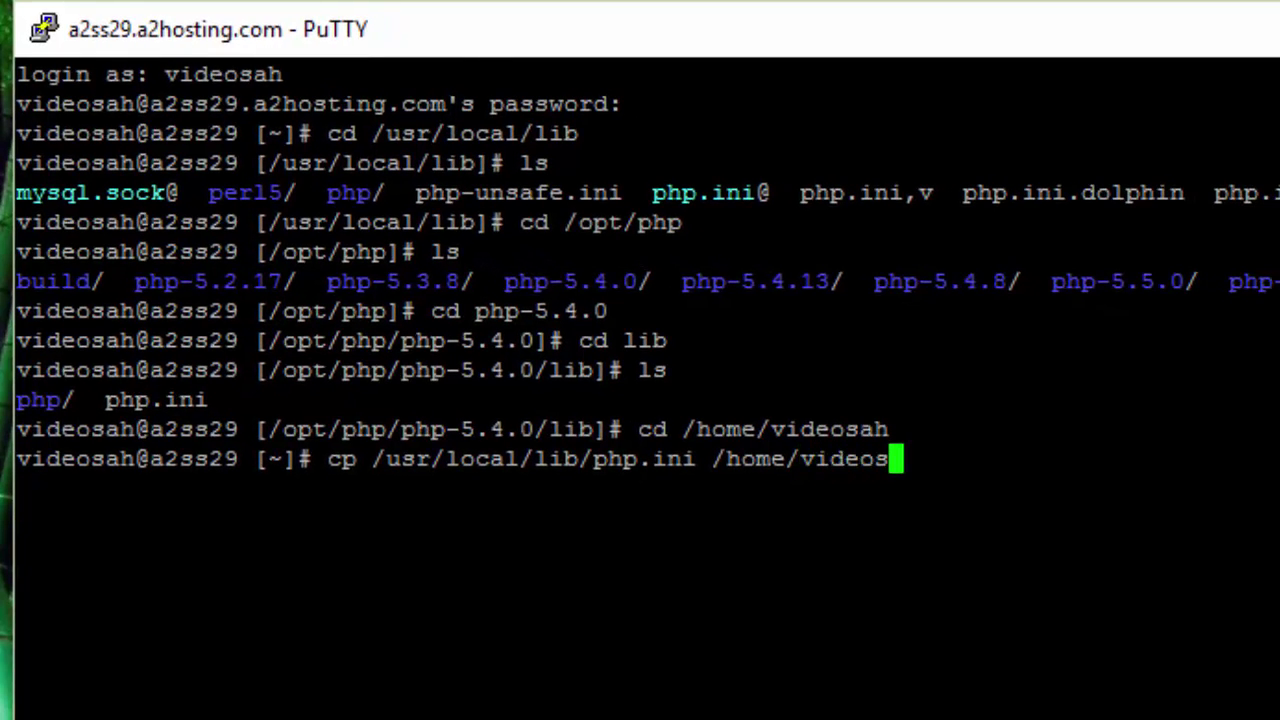
pyautogui.write('/')
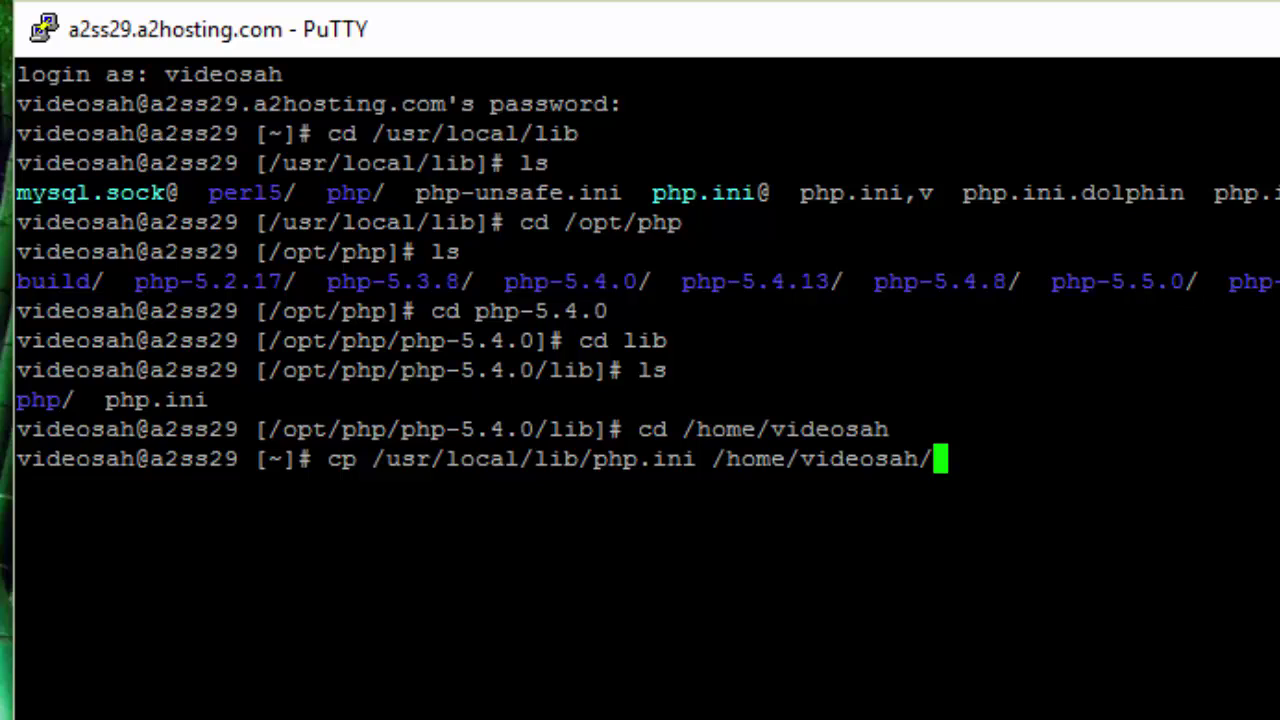
pyautogui.write('public_')
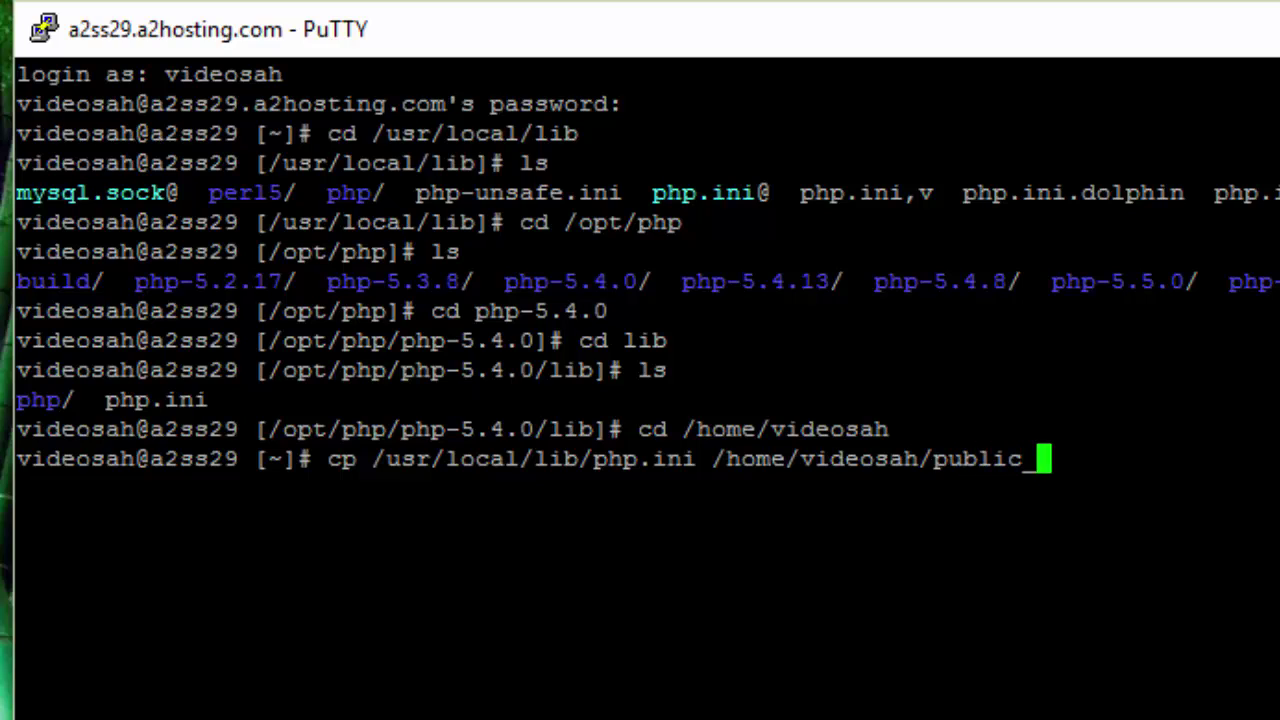
pyautogui.write('html')
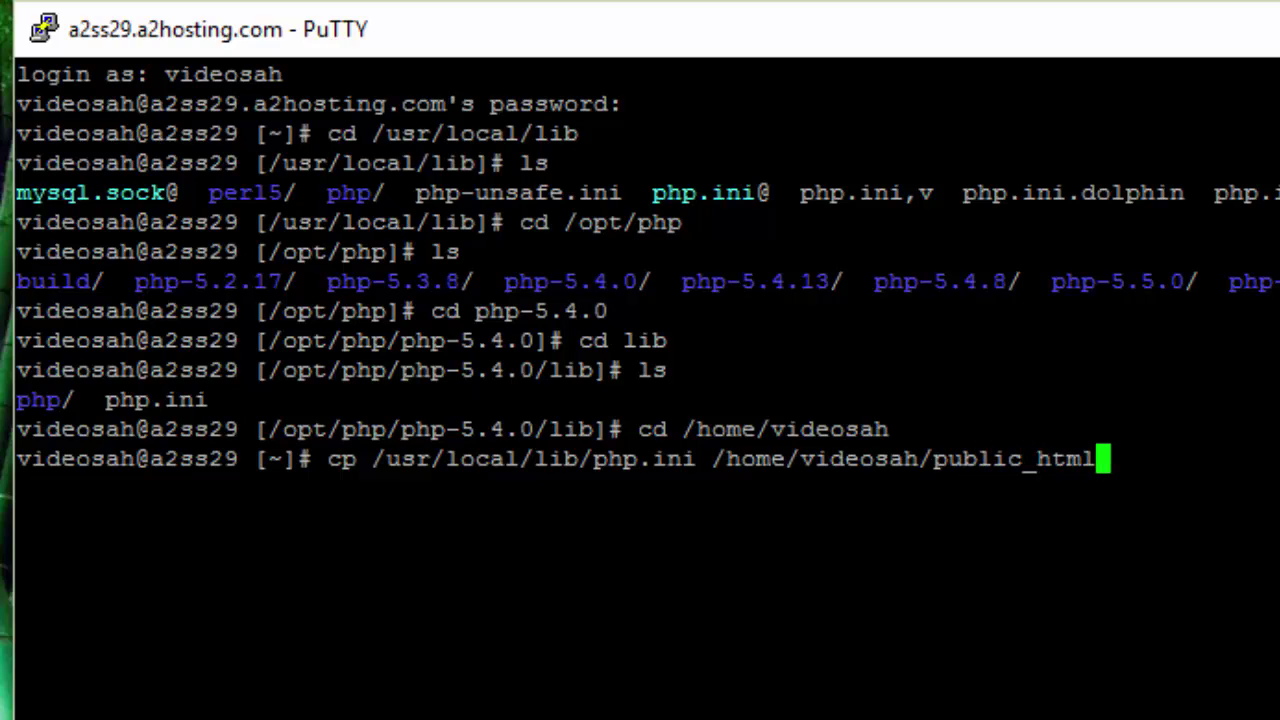
pyautogui.write('/php.ini')
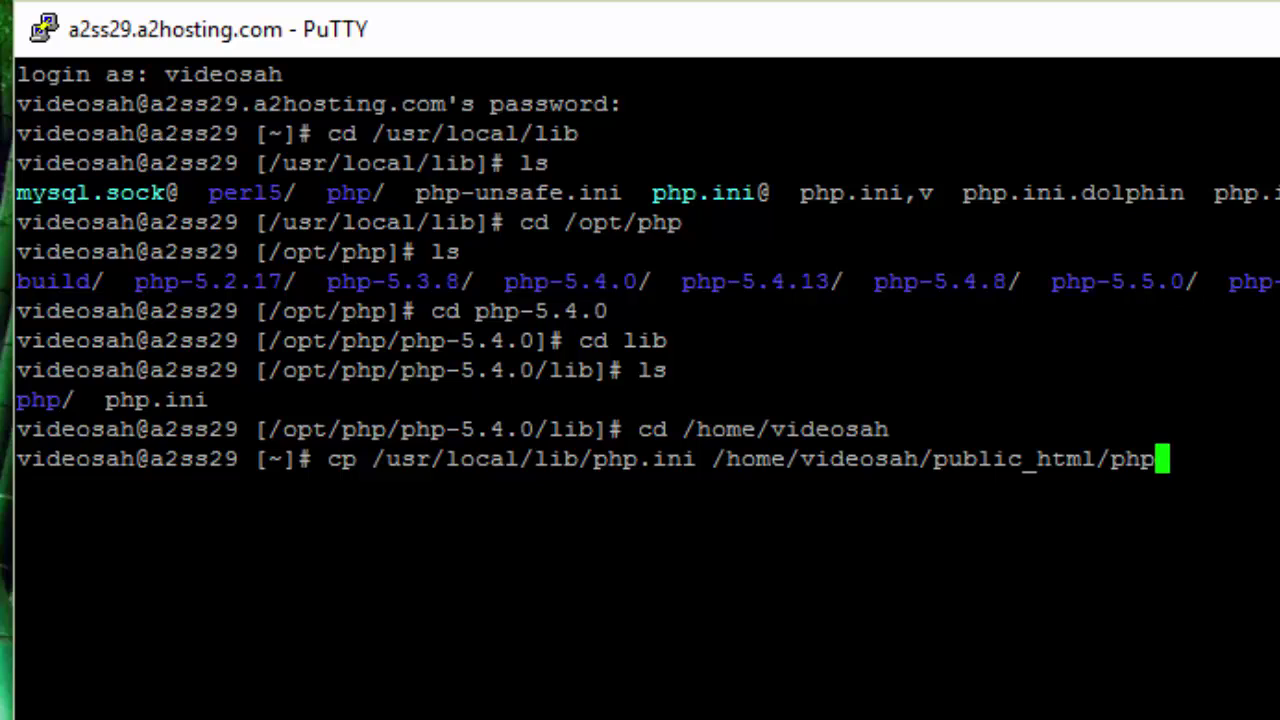
pyautogui.press('Return')
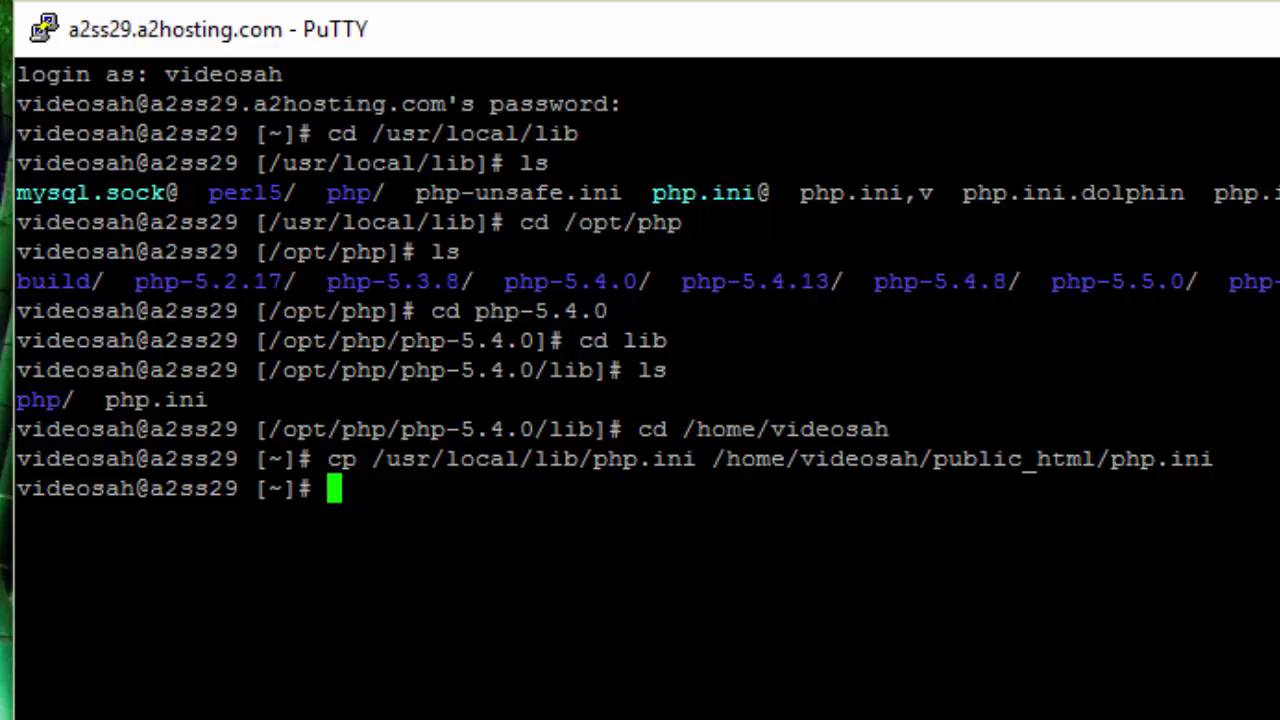
# Step: Move into public_html and list it, confirming php.ini beside cgi-bin, index.html and robots.txt
pyautogui.write('cd')
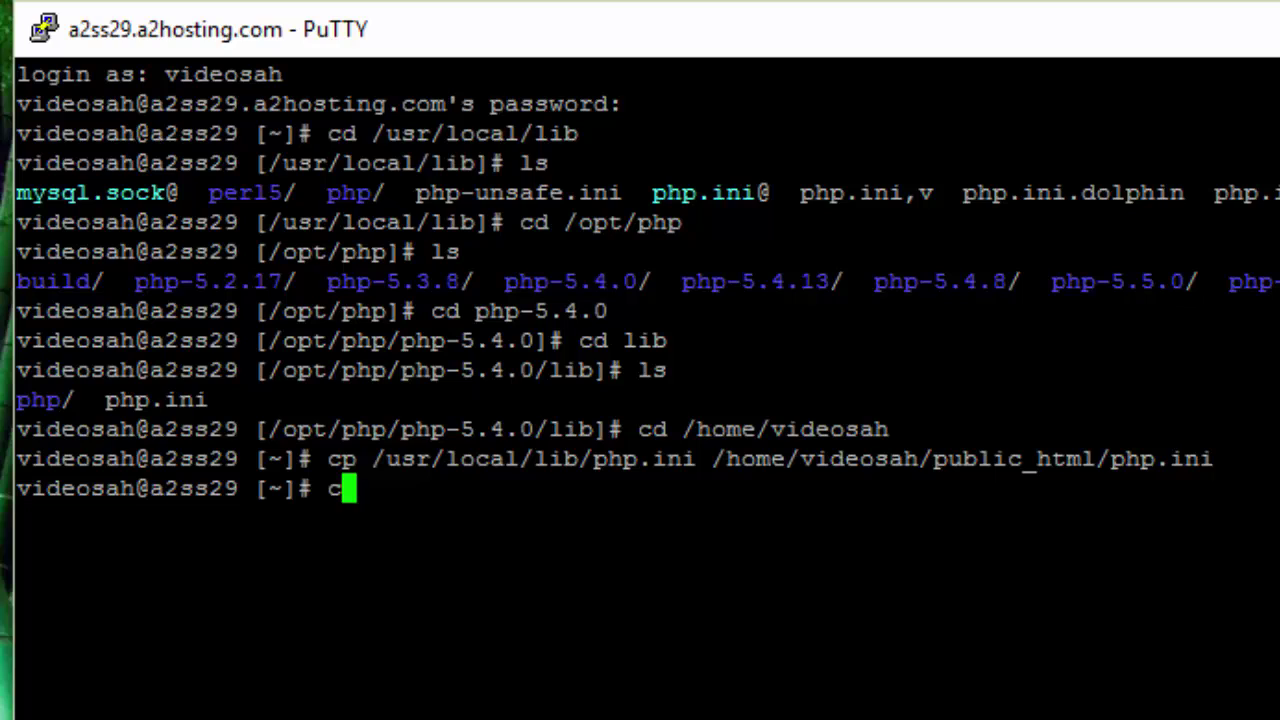
pyautogui.write(' /home')
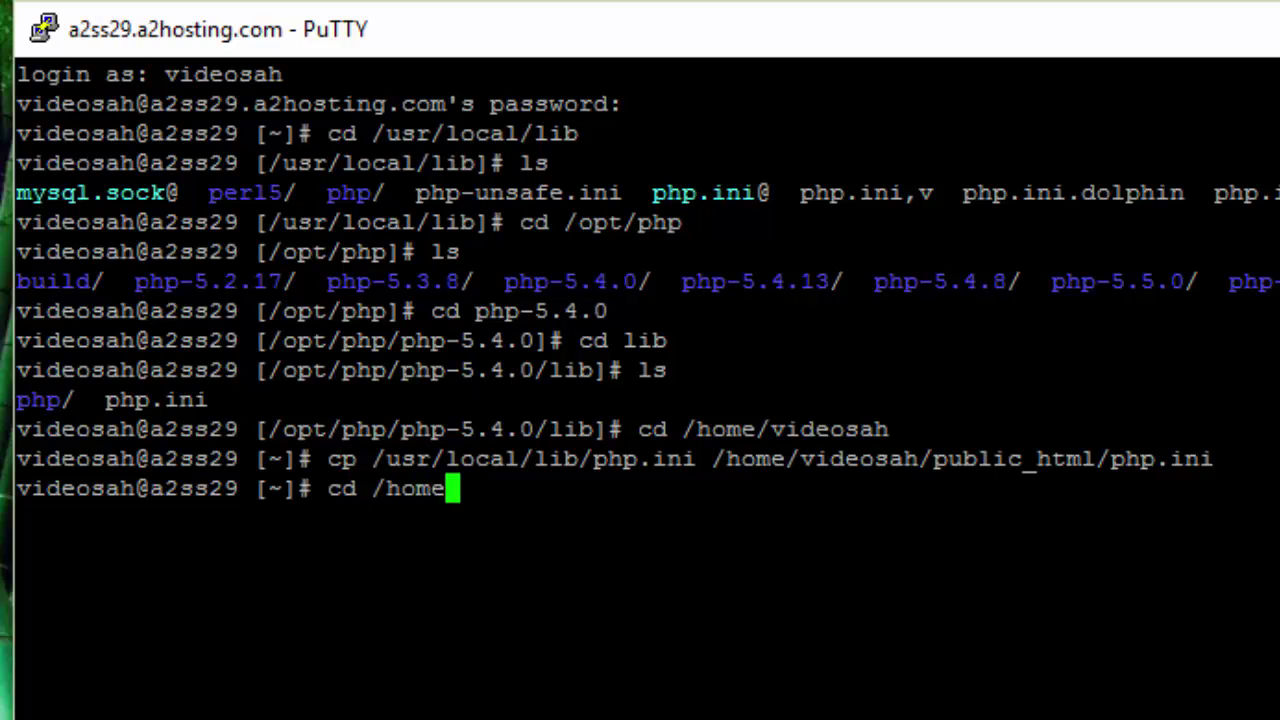
pyautogui.write('/vid')
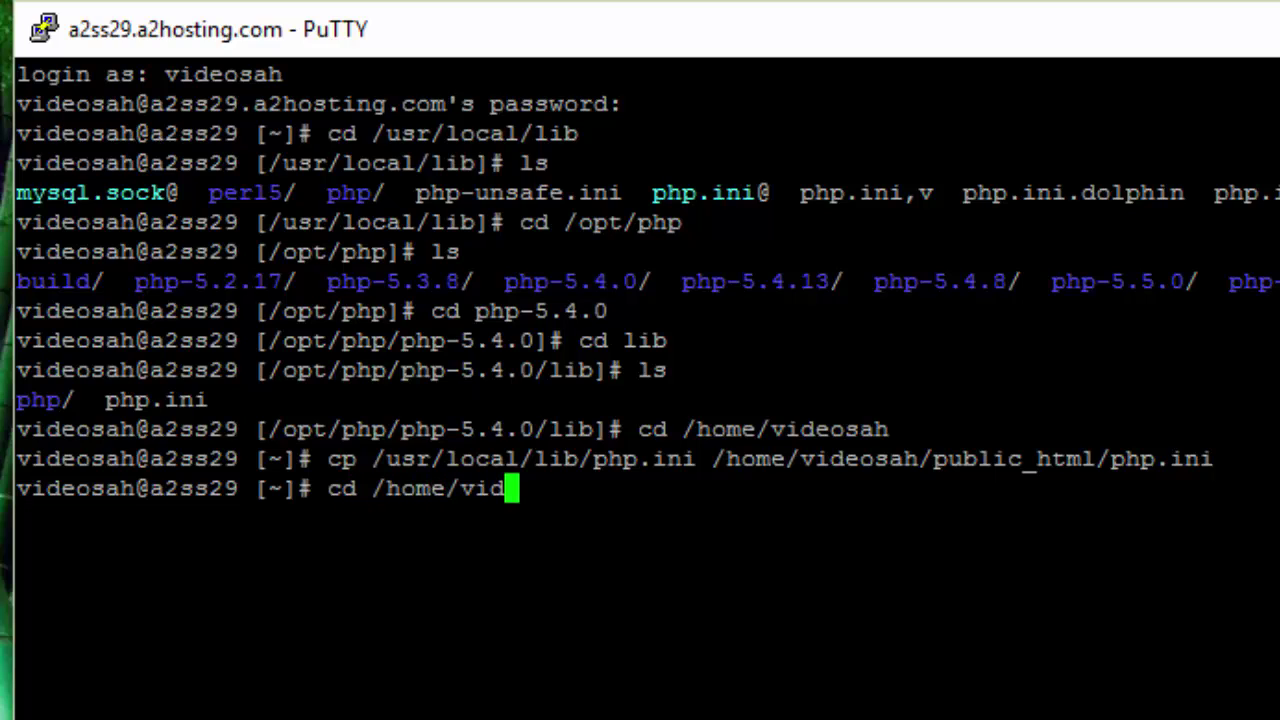
pyautogui.write('eosah/')
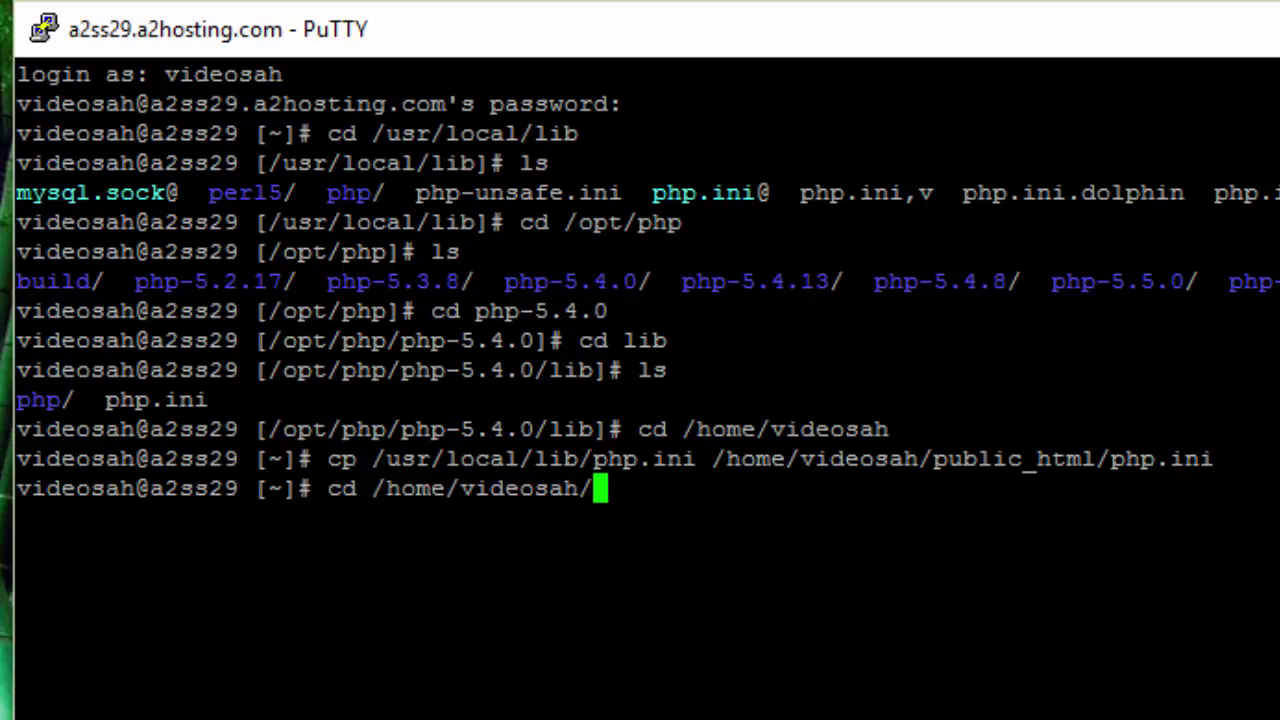
pyautogui.write('public_html')
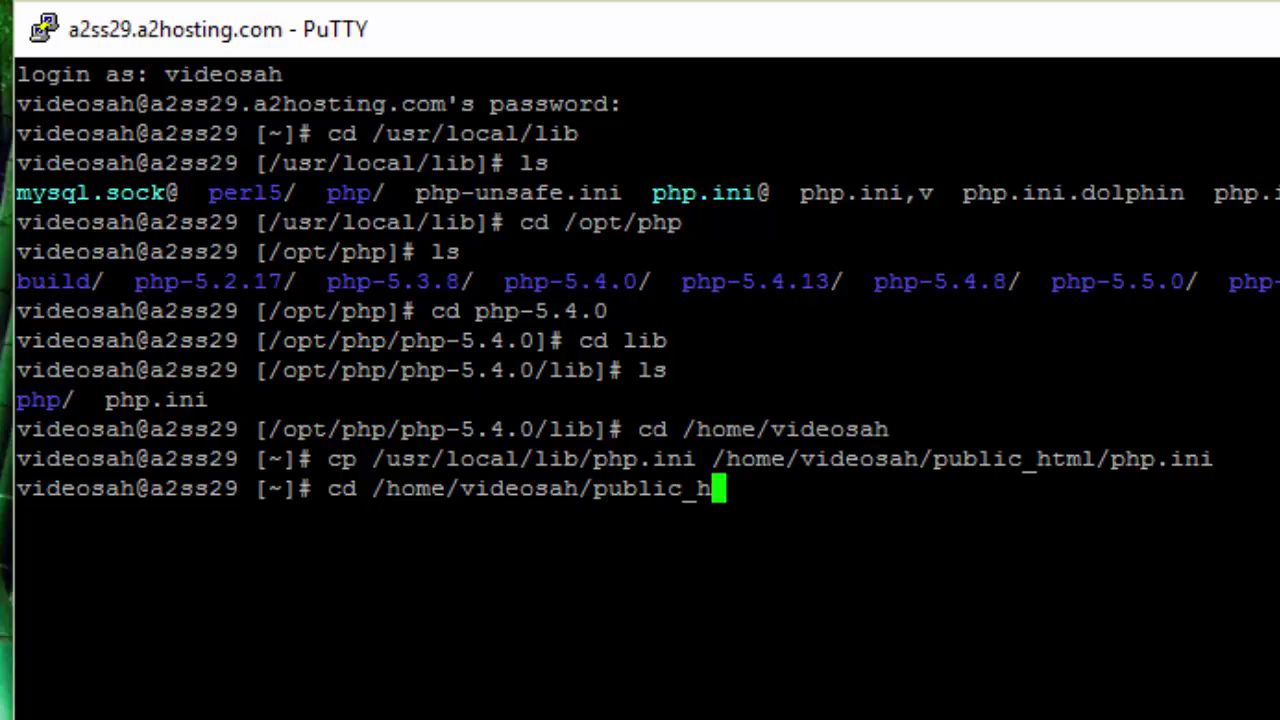
pyautogui.press('Return')
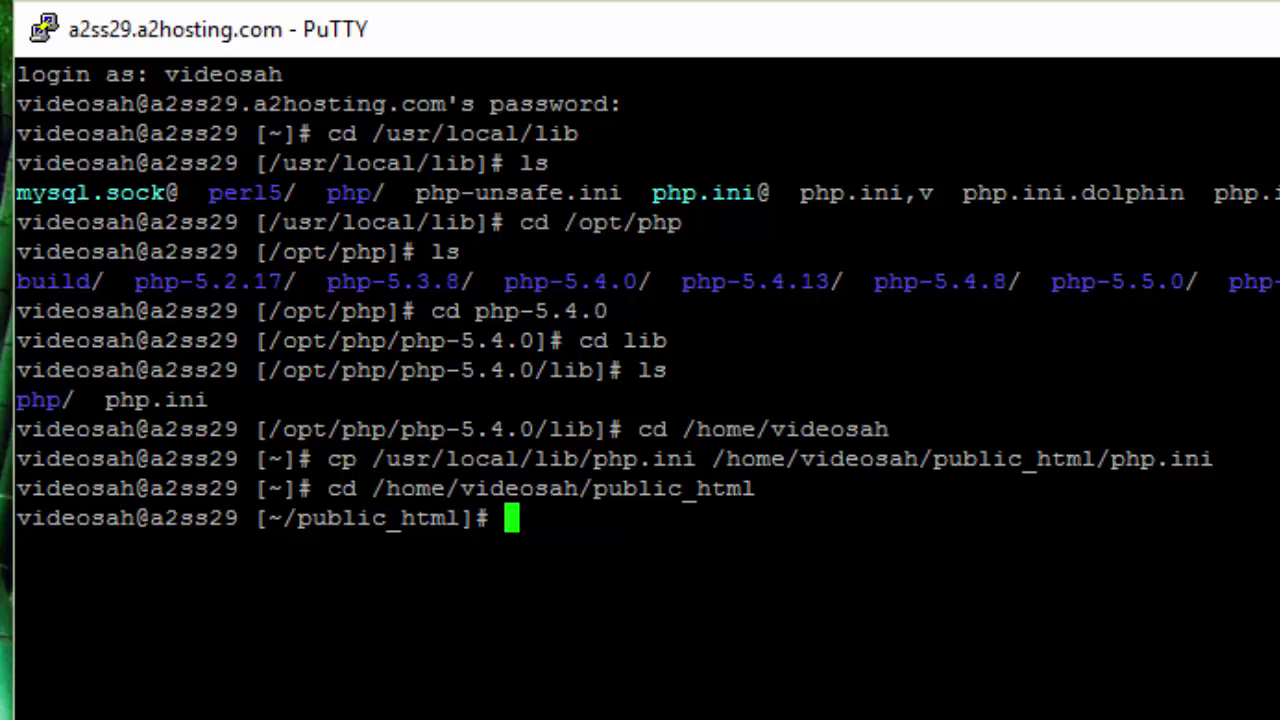
pyautogui.write('ls')
pyautogui.press('Return')
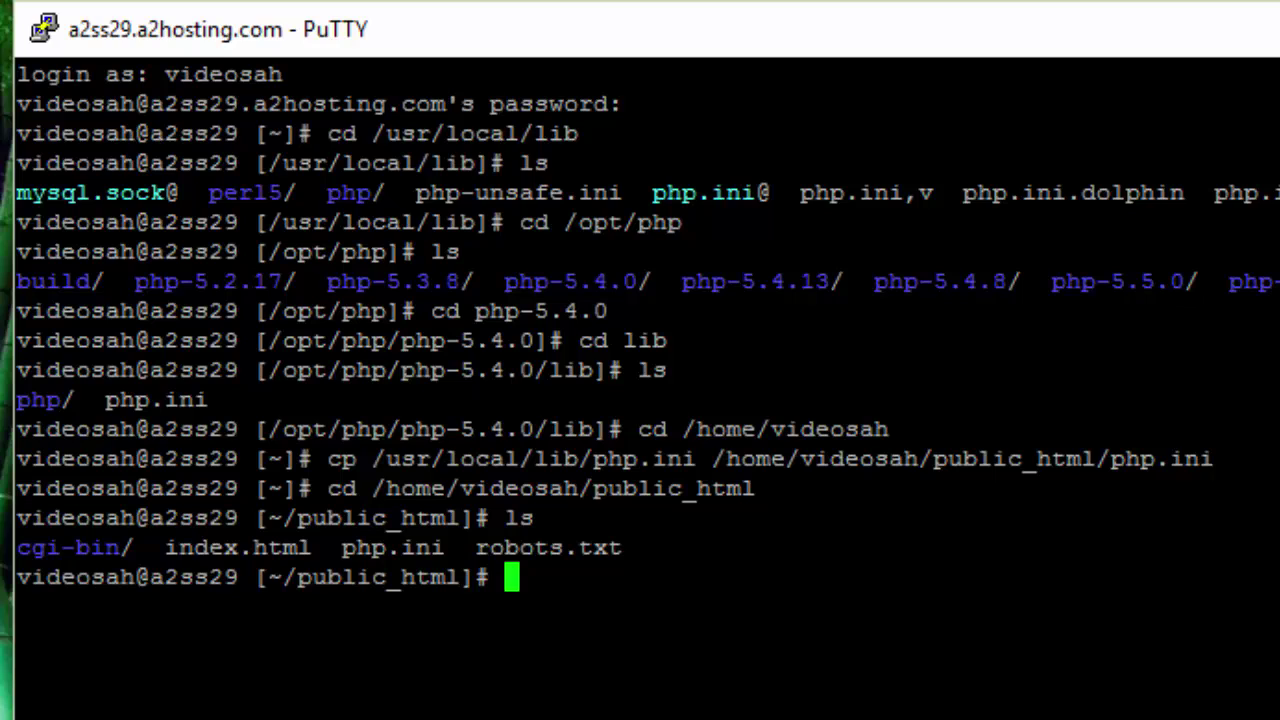
# Step: Restrict public_html's php.ini to mode 640 with chmod
pyautogui.write('chmo')
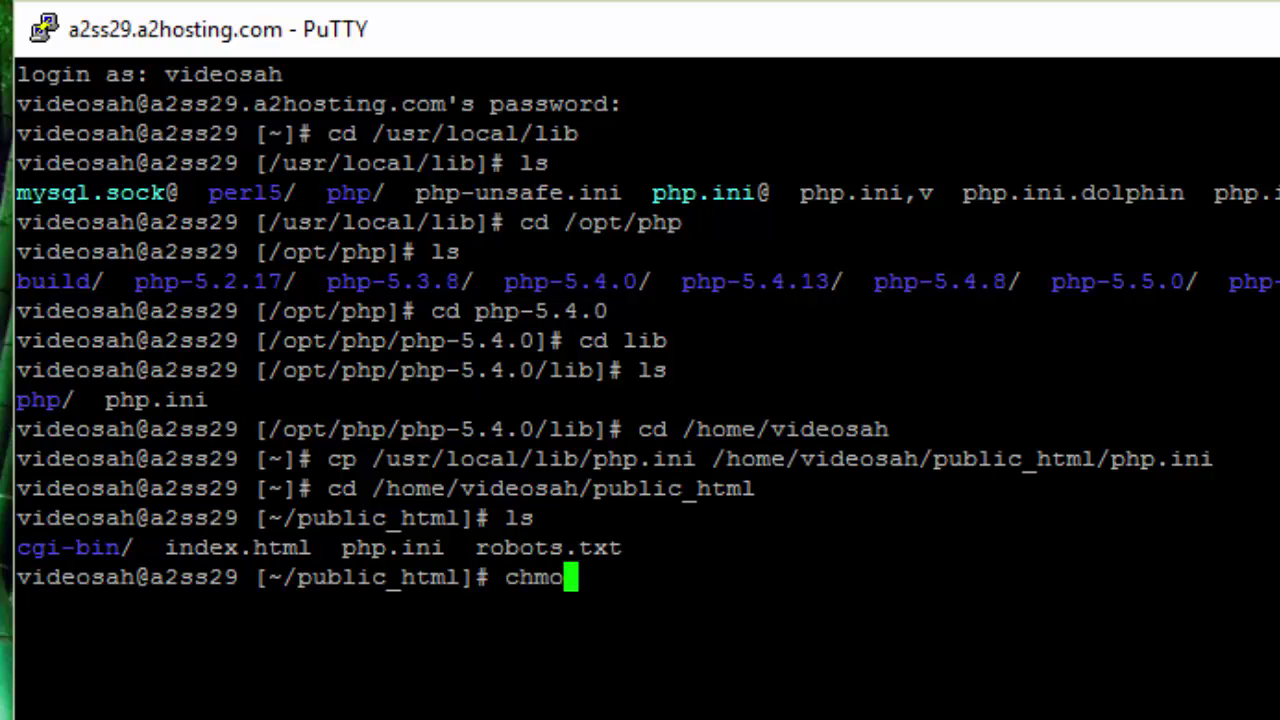
pyautogui.write('d 6')
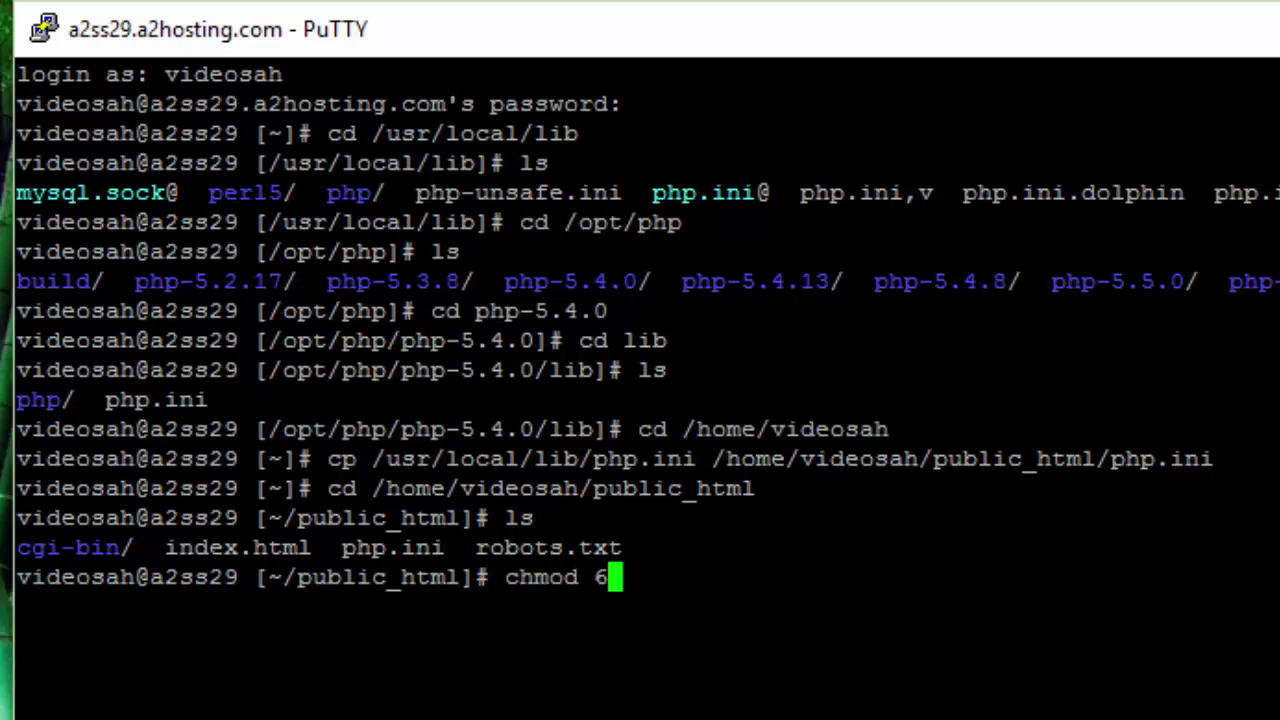
pyautogui.write('40')
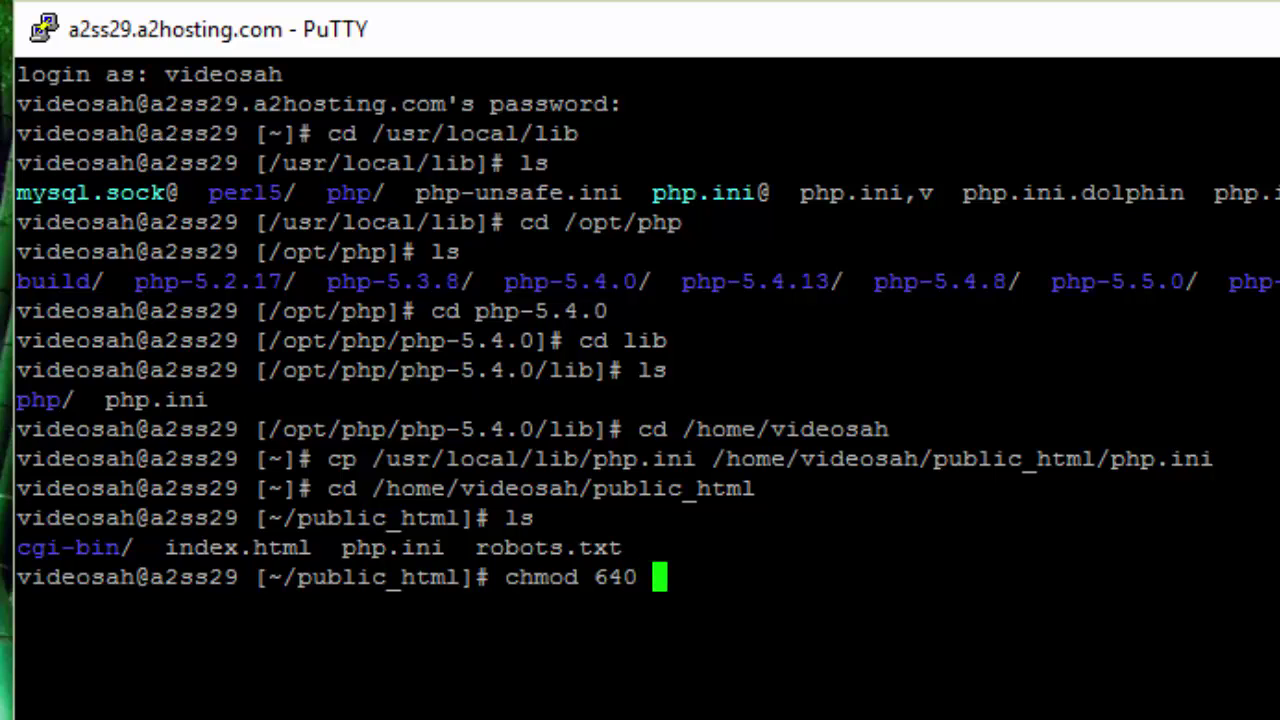
pyautogui.write(' php.')
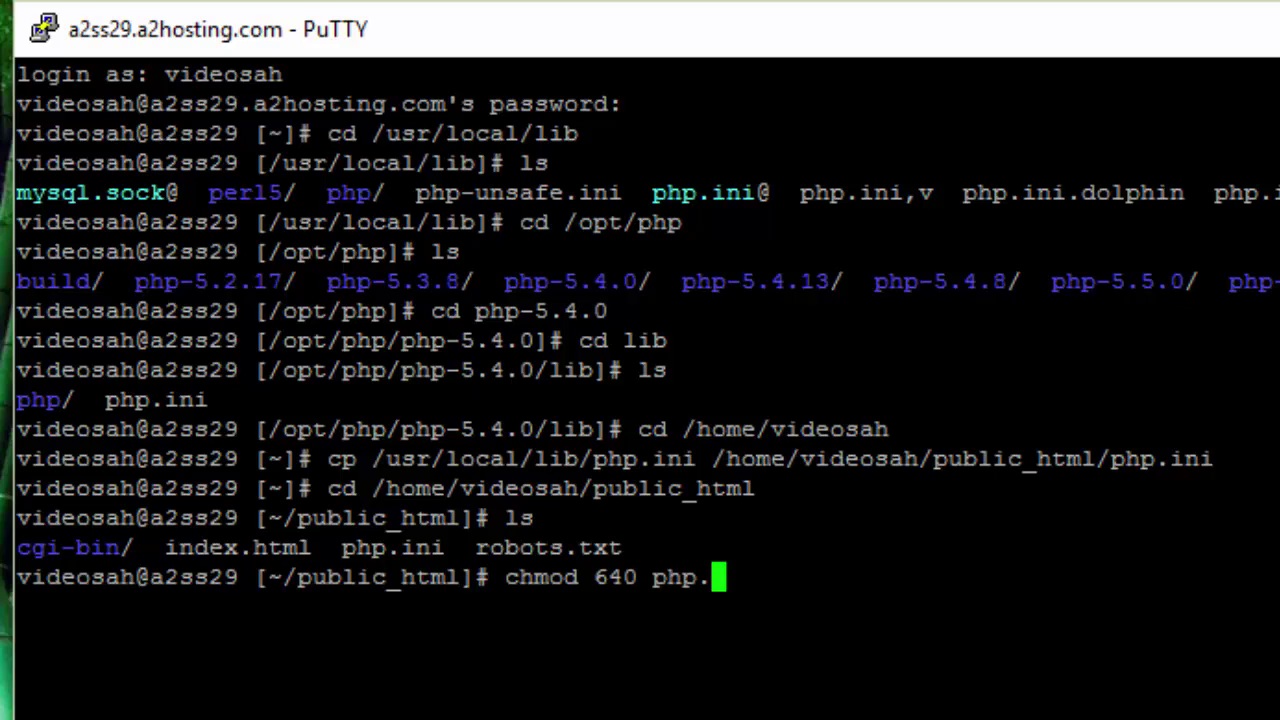
pyautogui.write('ini')
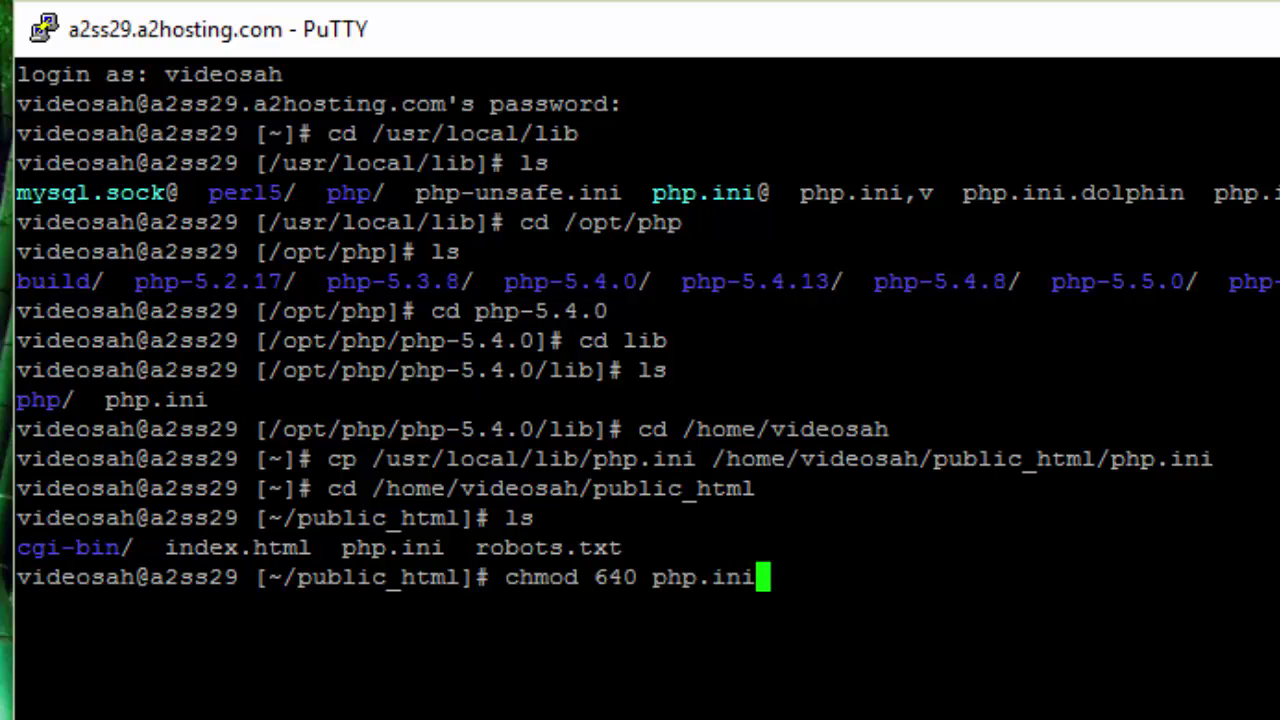
pyautogui.press('Return')
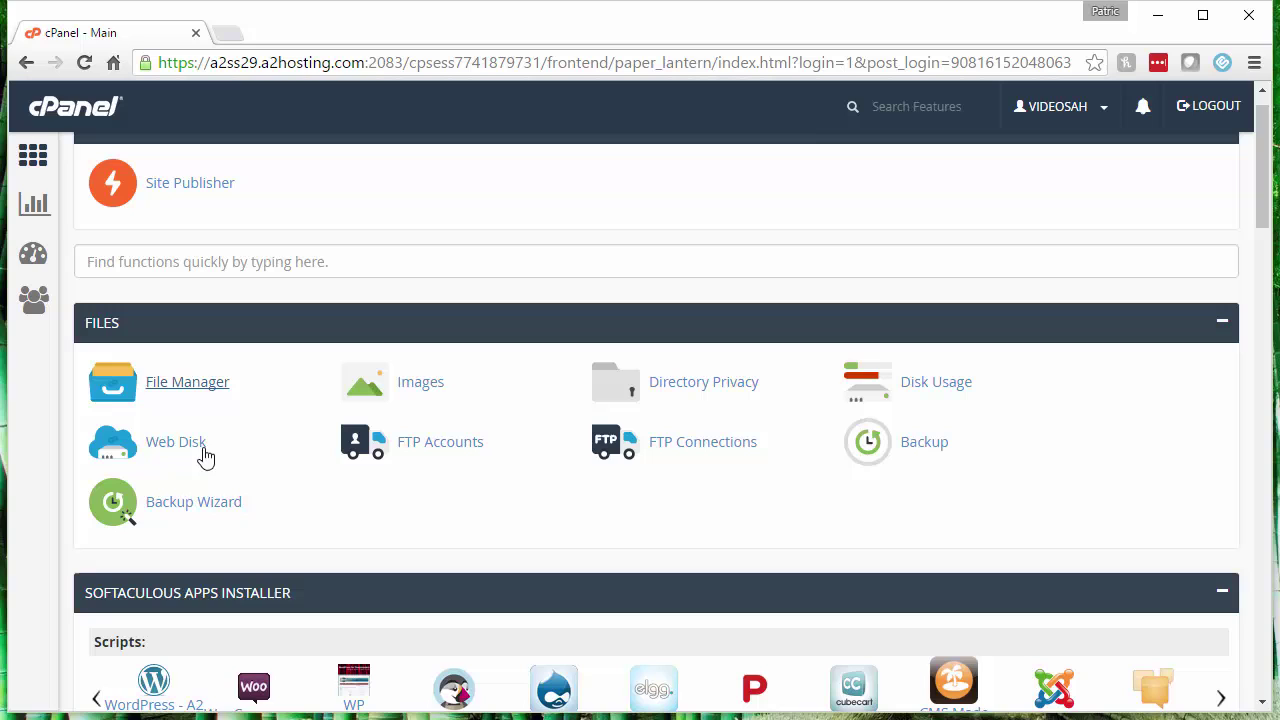
# Step: View public_html in cPanel File Manager, where php.ini shows 0640 permissions
pyautogui.click(185, 395)
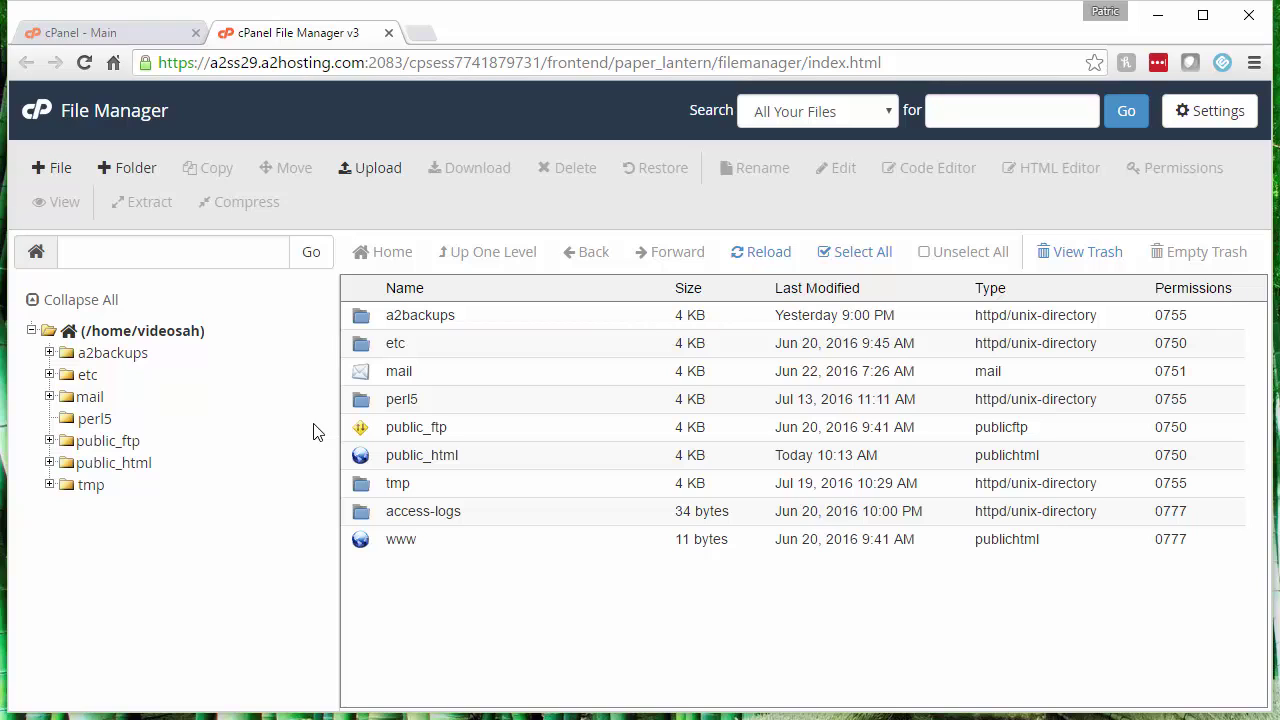
pyautogui.click(137, 466)
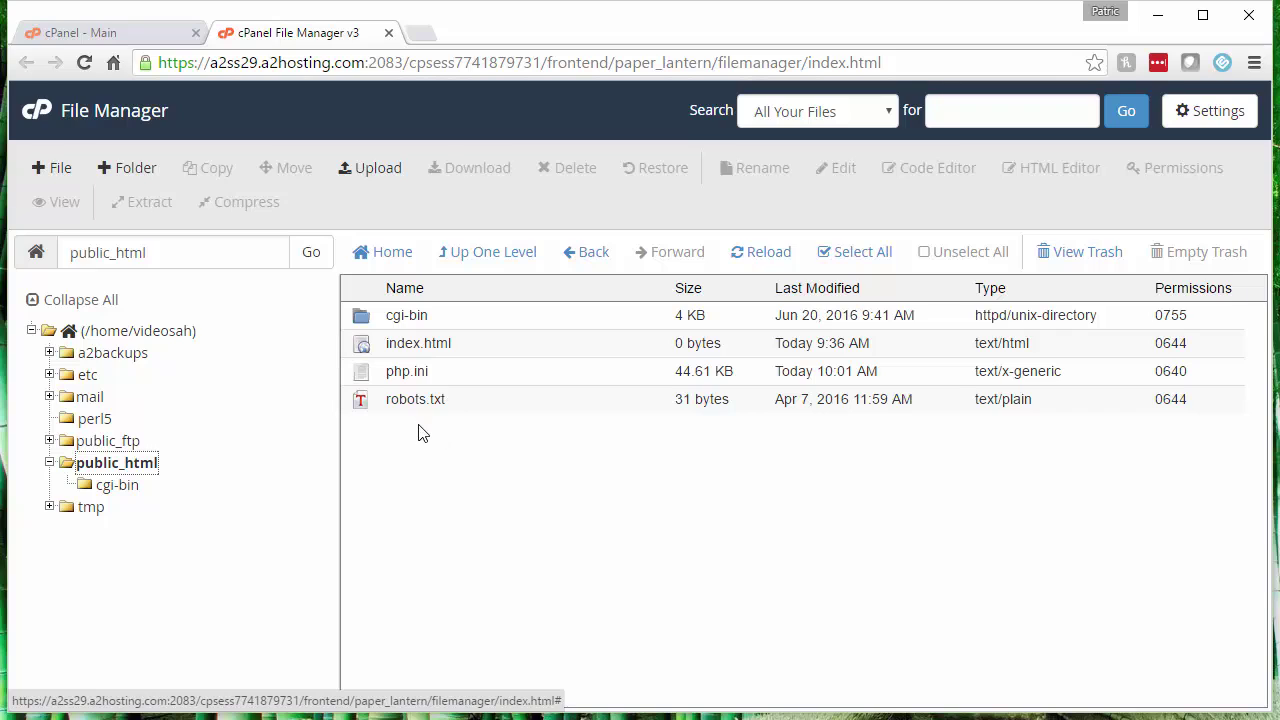
# Step: Create an empty file named phpinfo.php in public_html and select it
pyautogui.click(57, 170)
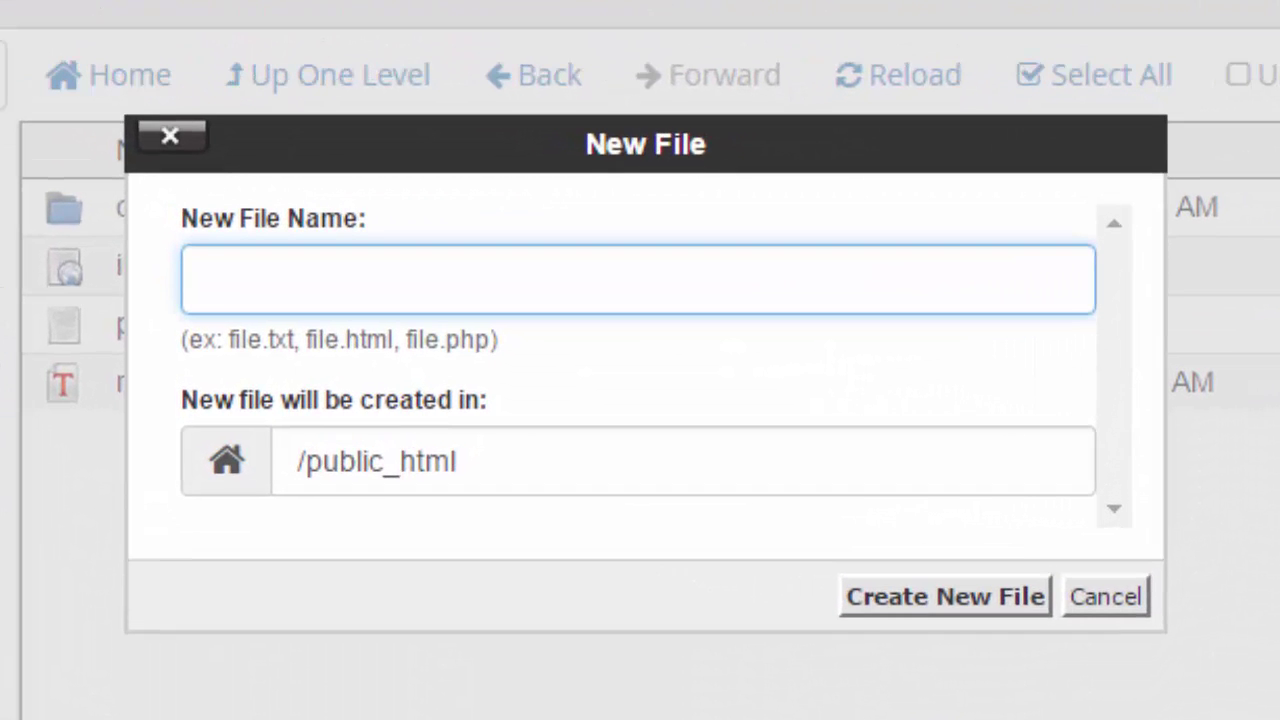
pyautogui.write('phpinfo.php')
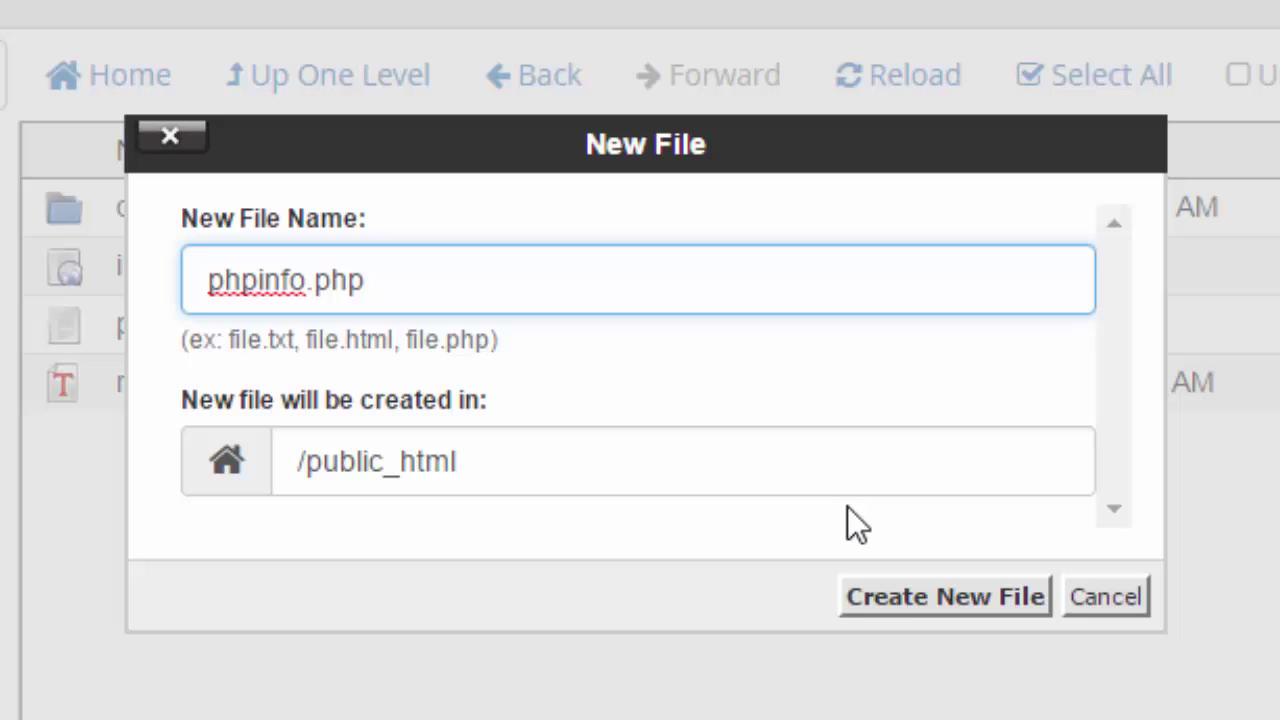
pyautogui.click(940, 597)
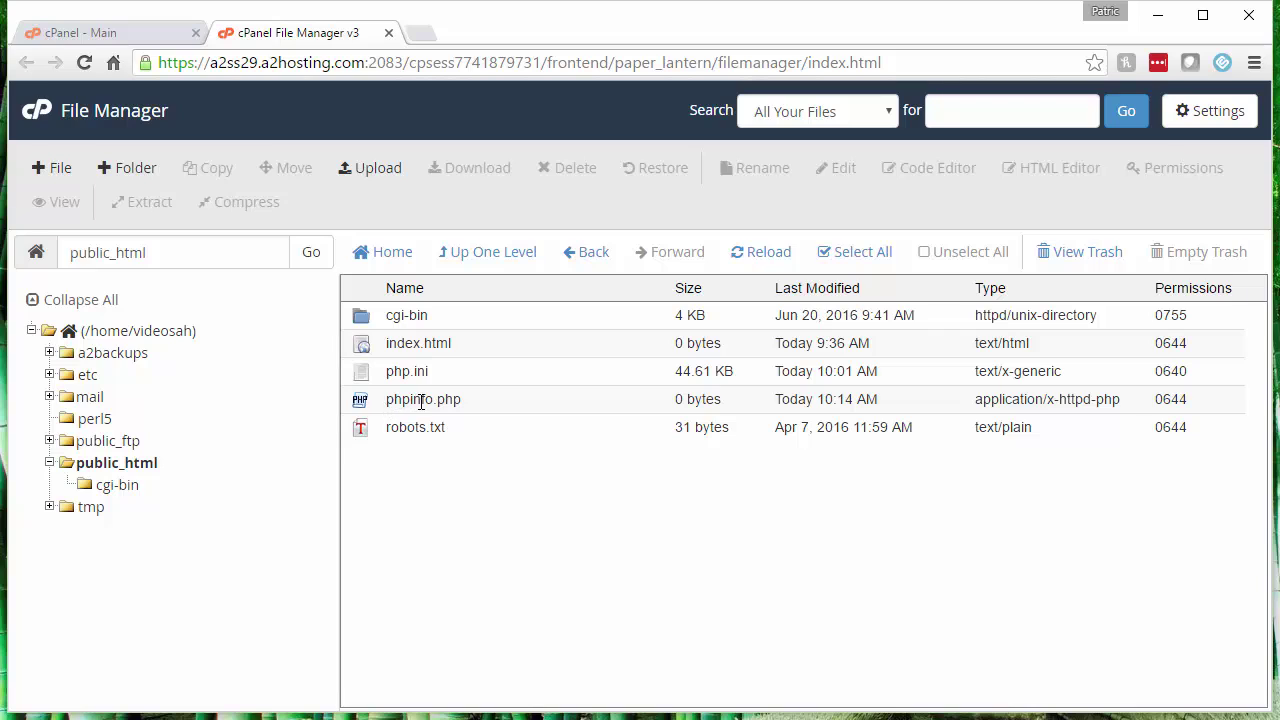
pyautogui.click(492, 410)
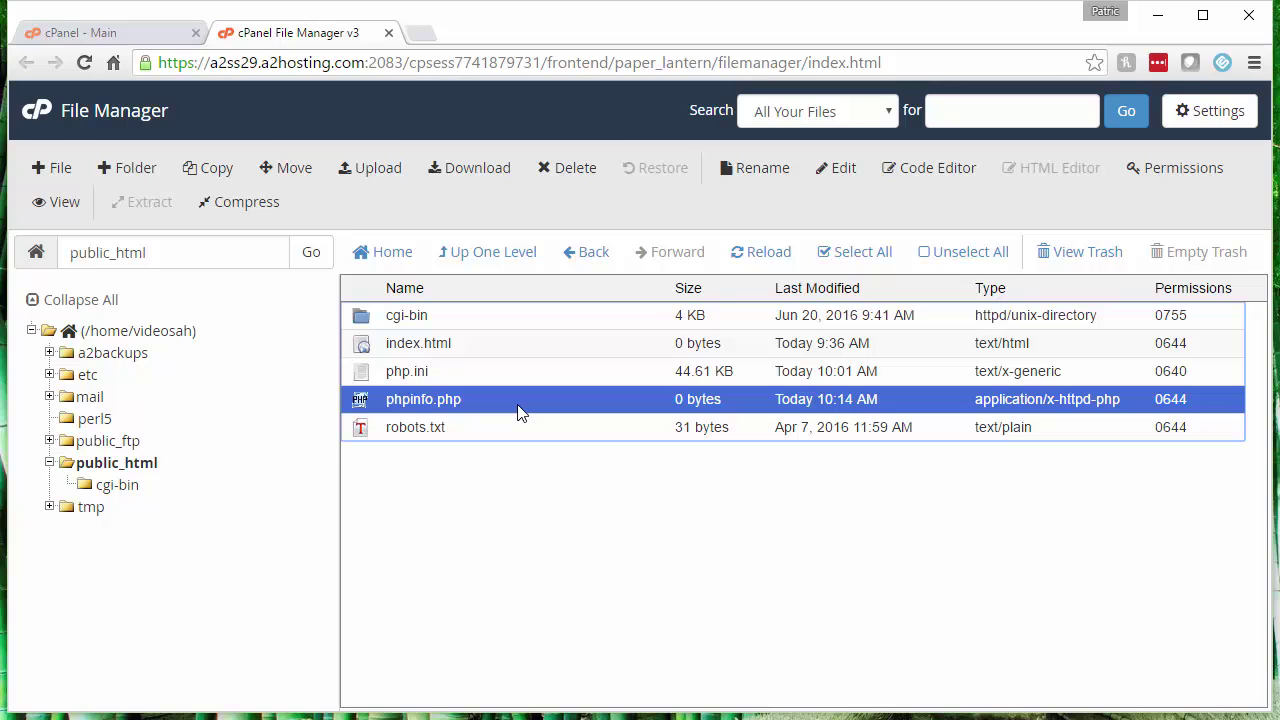
# Step: Edit phpinfo.php to contain <?php phpinfo(); ?> and save the change
pyautogui.click(839, 168)
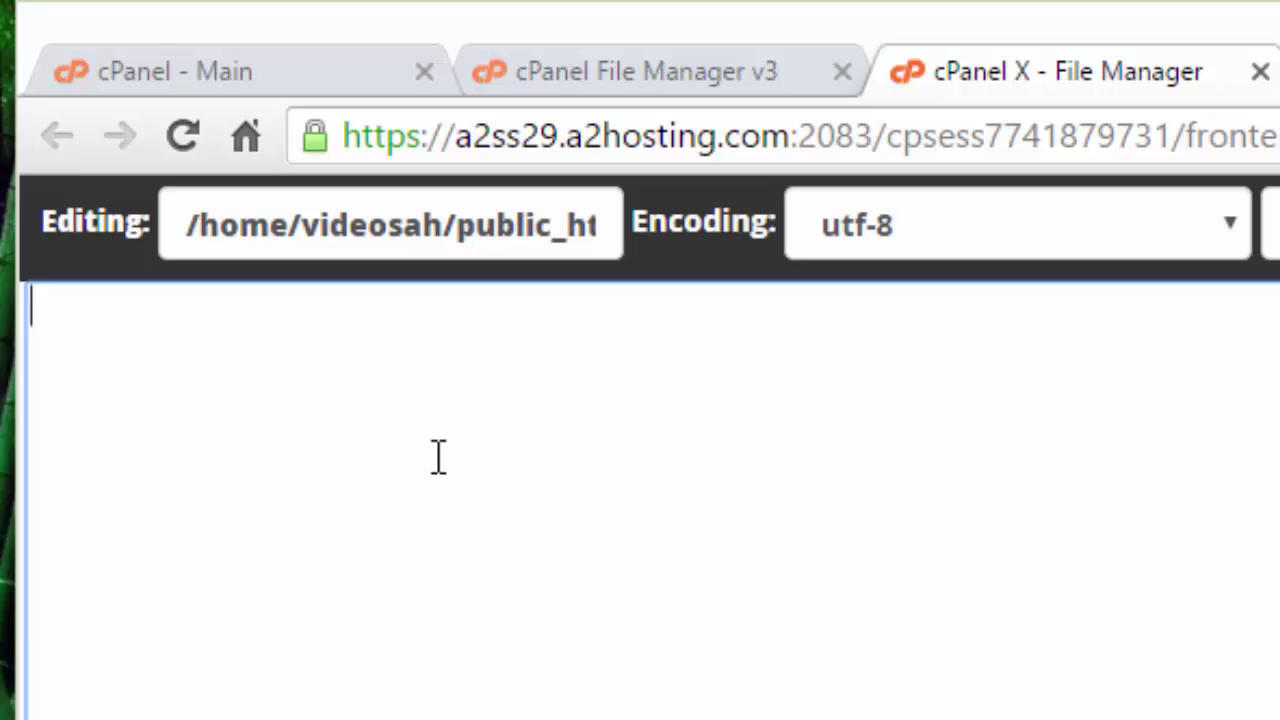
pyautogui.write('<?php')
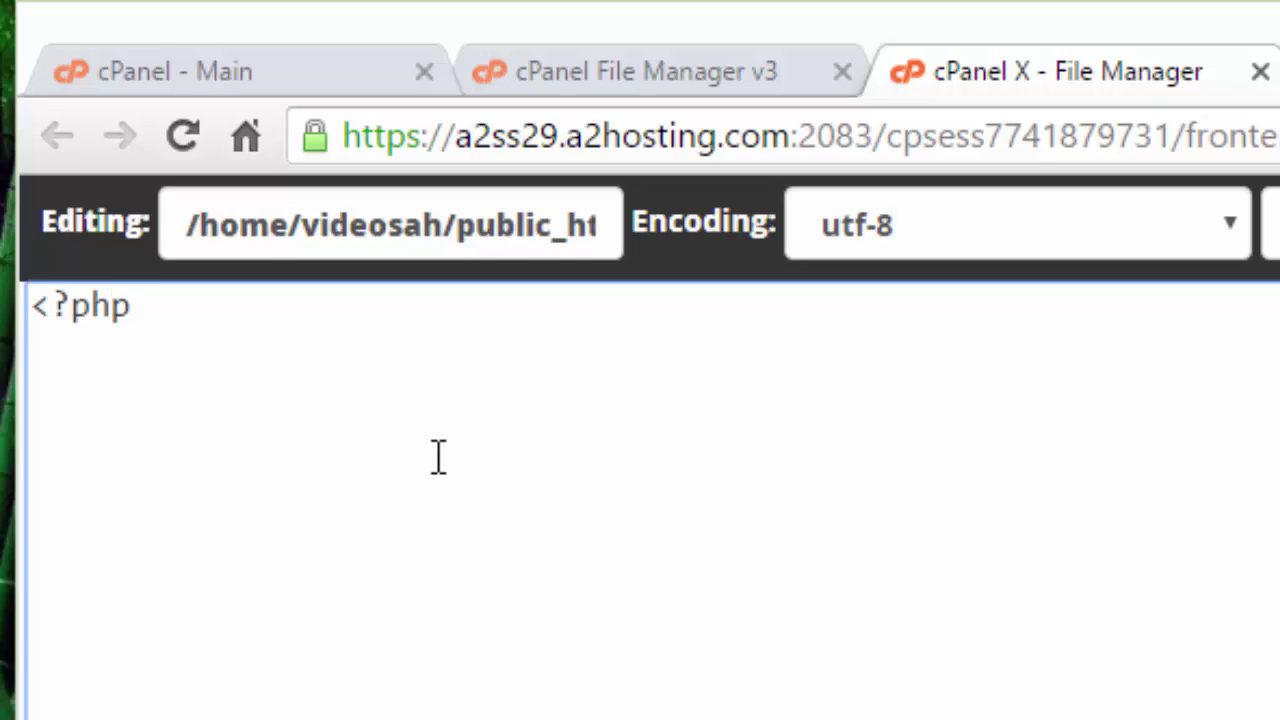
pyautogui.write(' phpinfo')
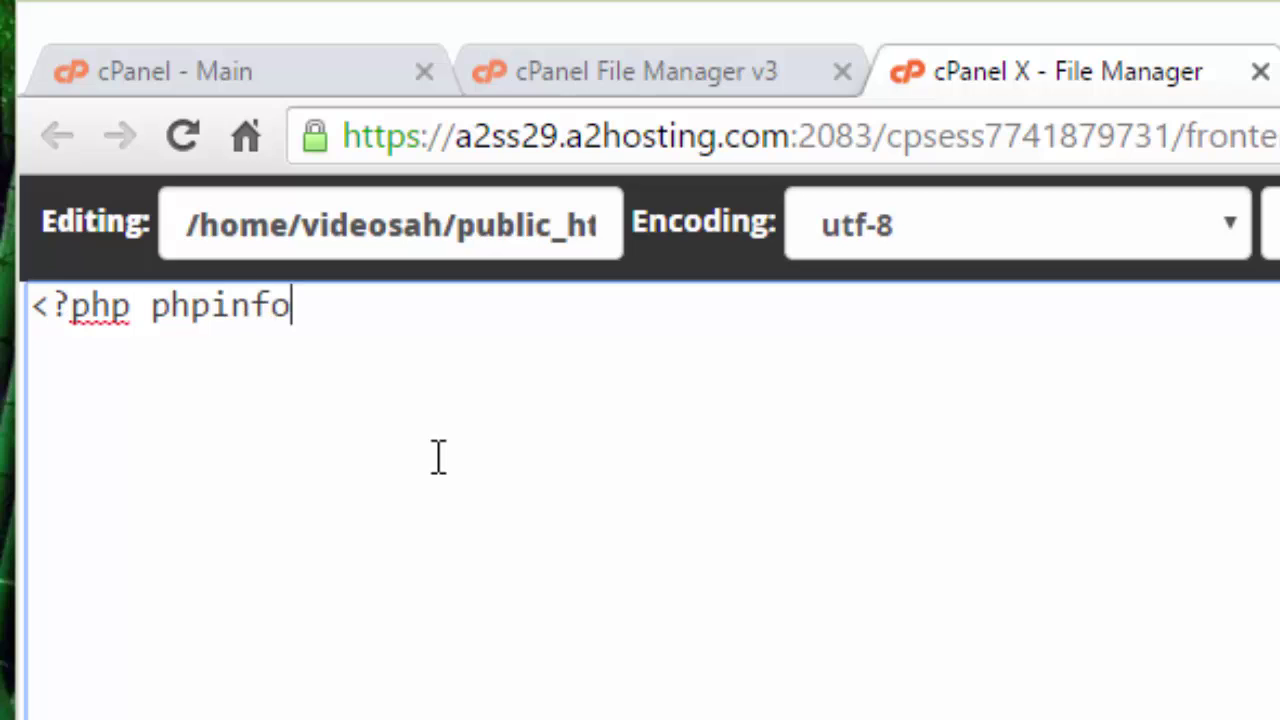
pyautogui.write('(); ?')
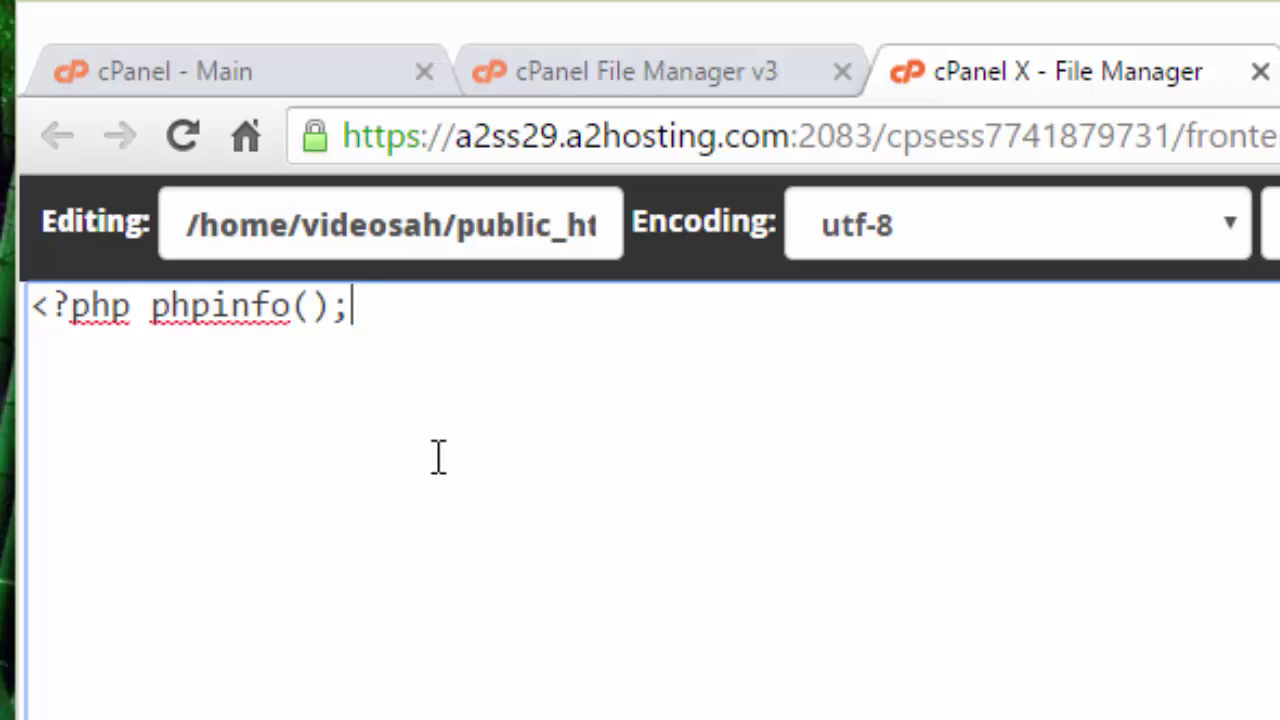
pyautogui.write('>')
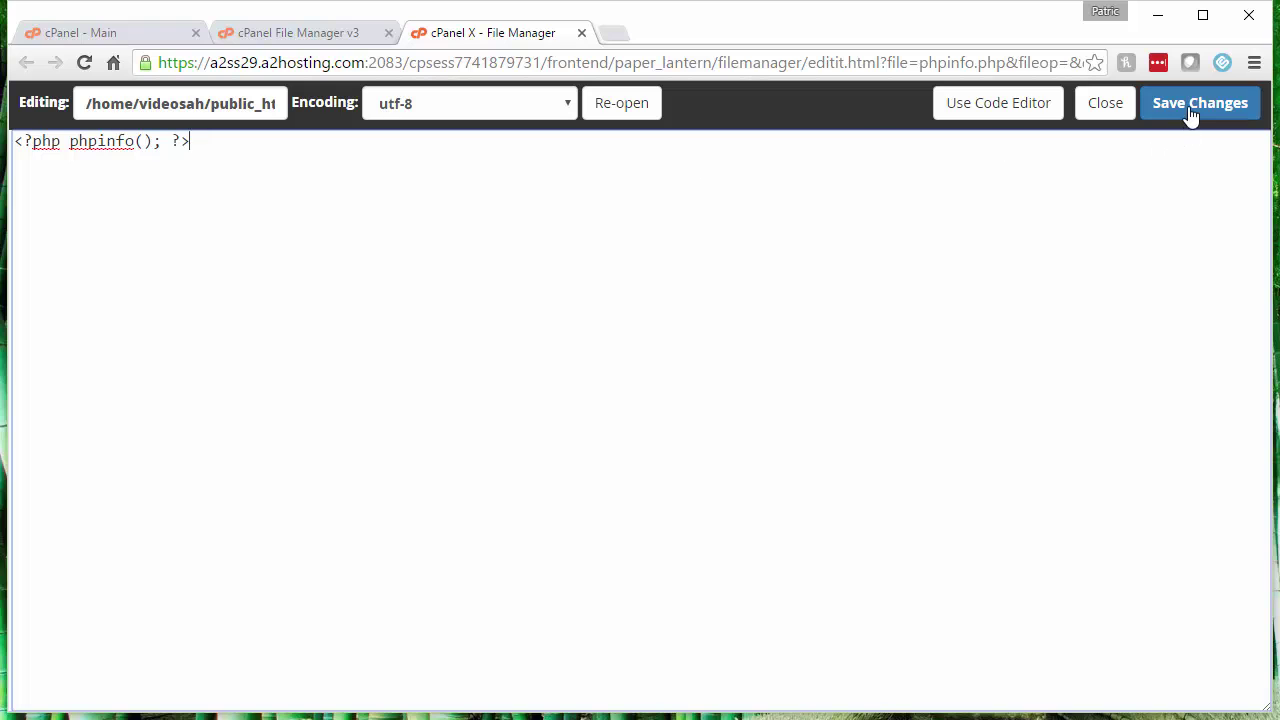
pyautogui.click(1193, 116)
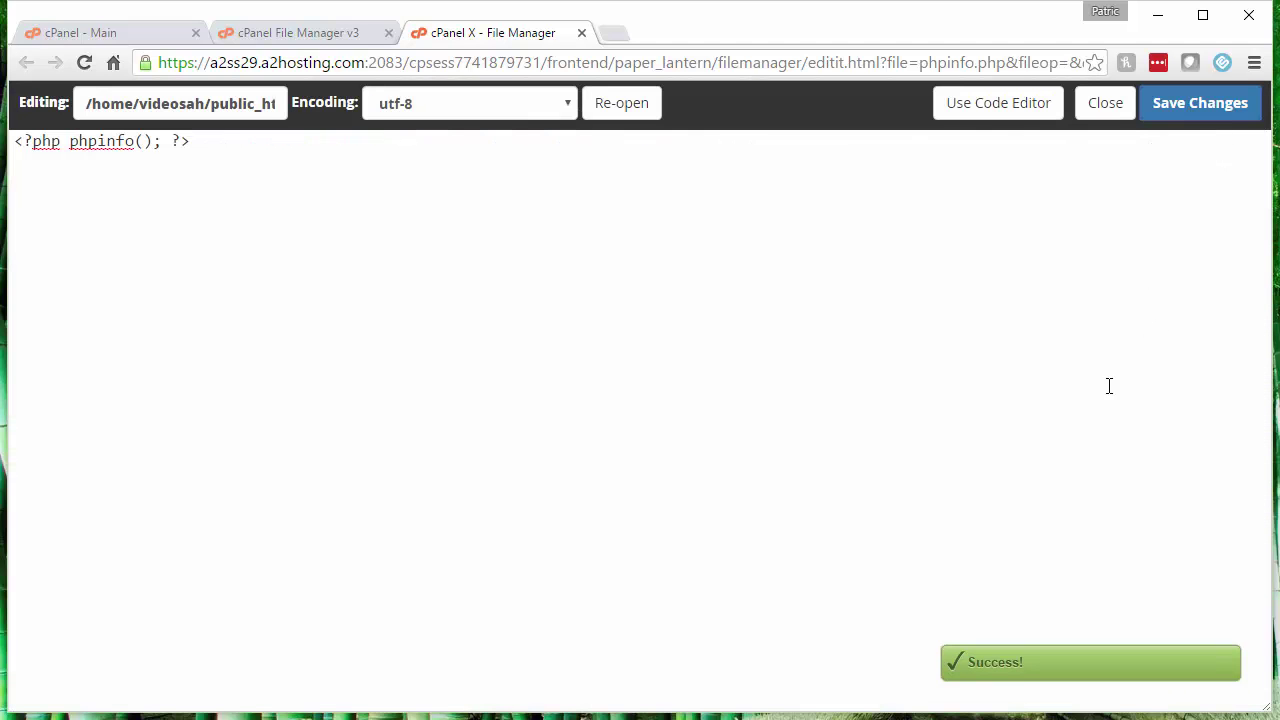
# Step: Load videos.a2hosted.com/phpinfo.php in a new tab and check the Loaded Configuration File is public_html/php.ini
pyautogui.click(1103, 114)
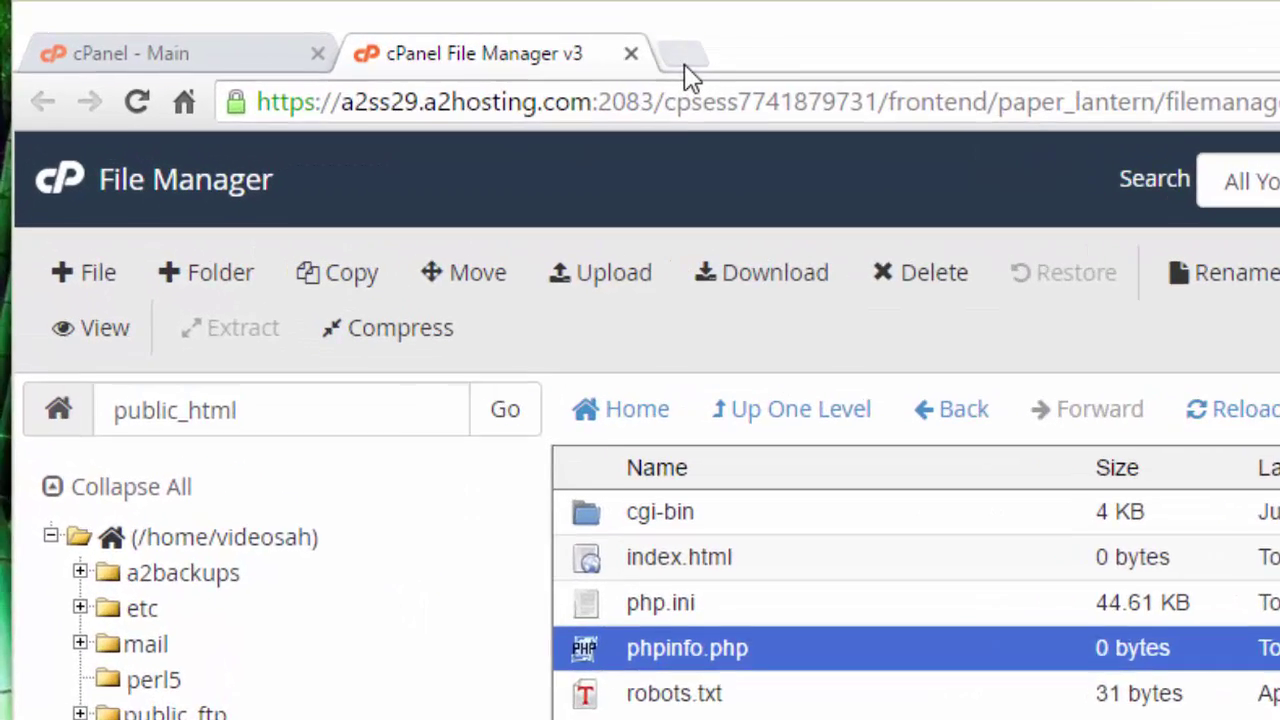
pyautogui.click(680, 58)
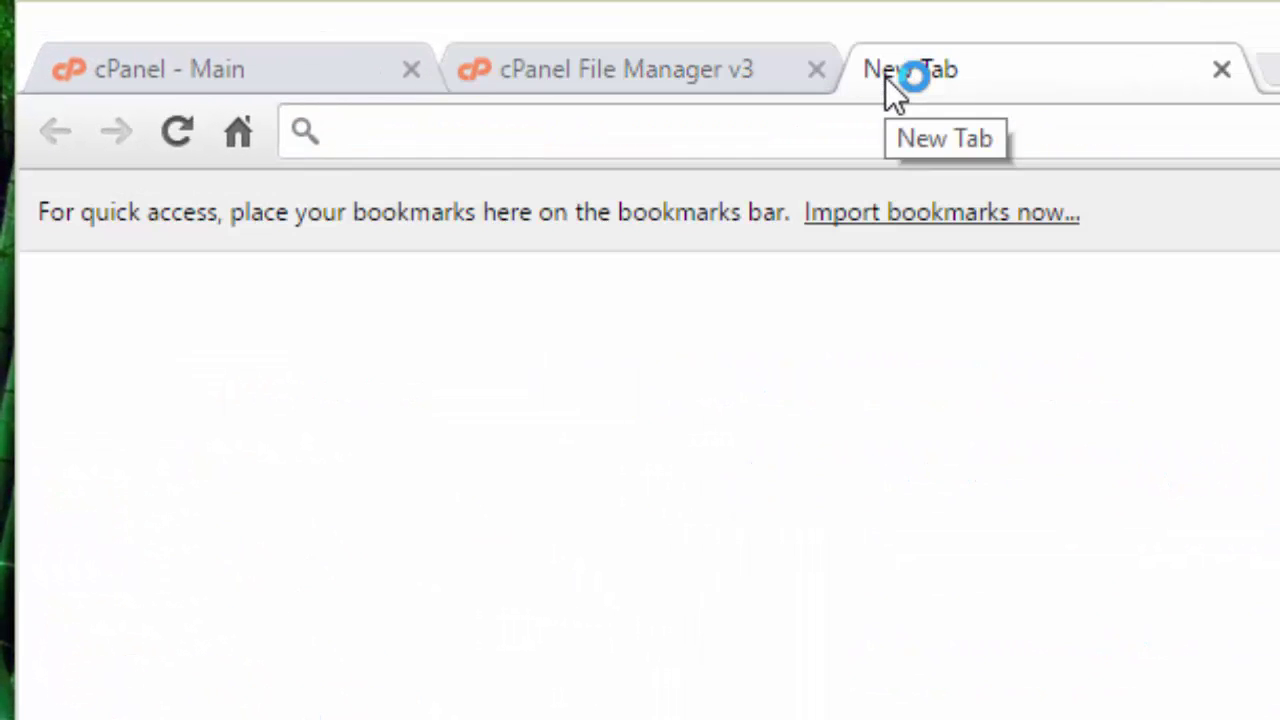
pyautogui.write('http://videos.a2hosted.com/phpinfo.php')
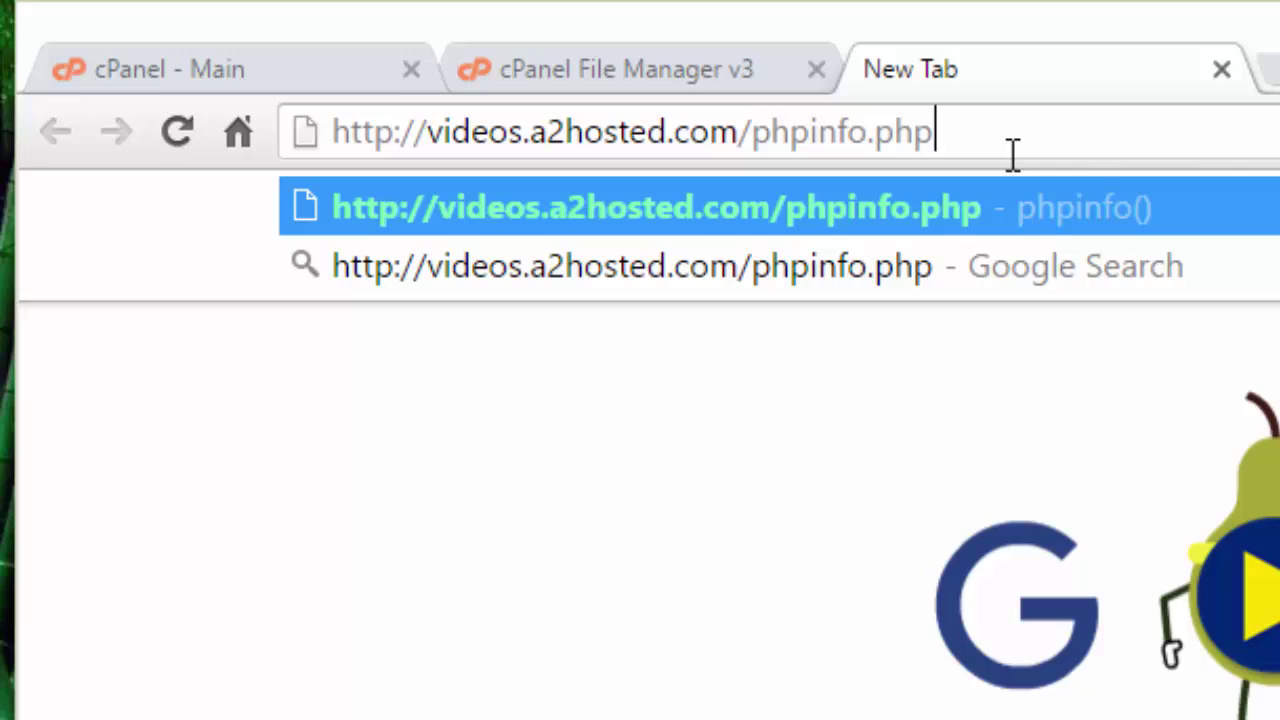
pyautogui.press('Return')
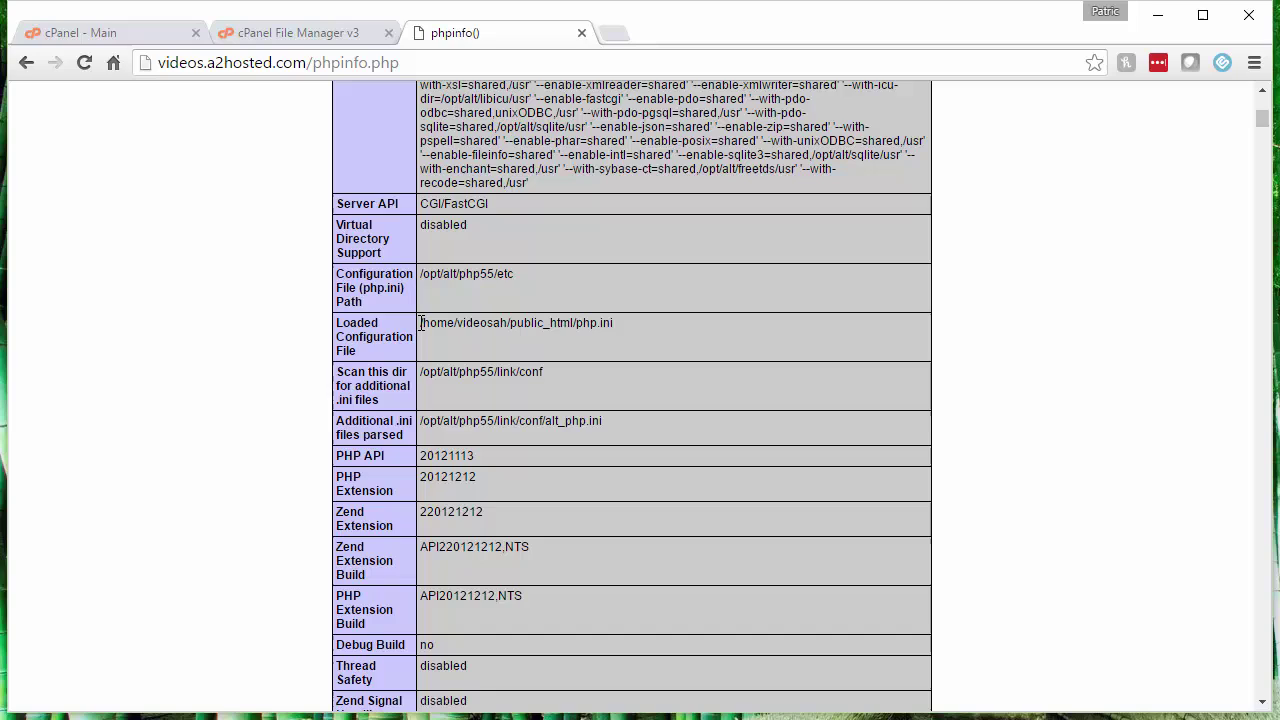
pyautogui.moveTo(420, 322); pyautogui.dragTo(622, 333)
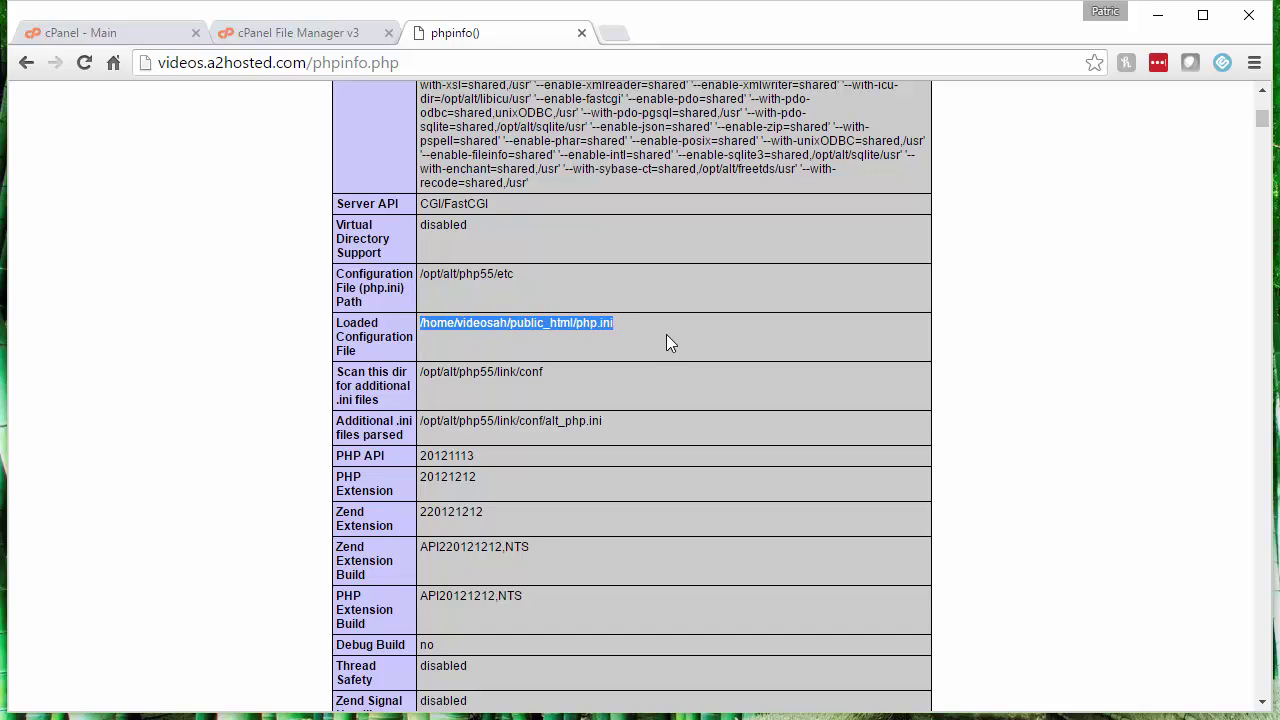
pyautogui.click(646, 323)
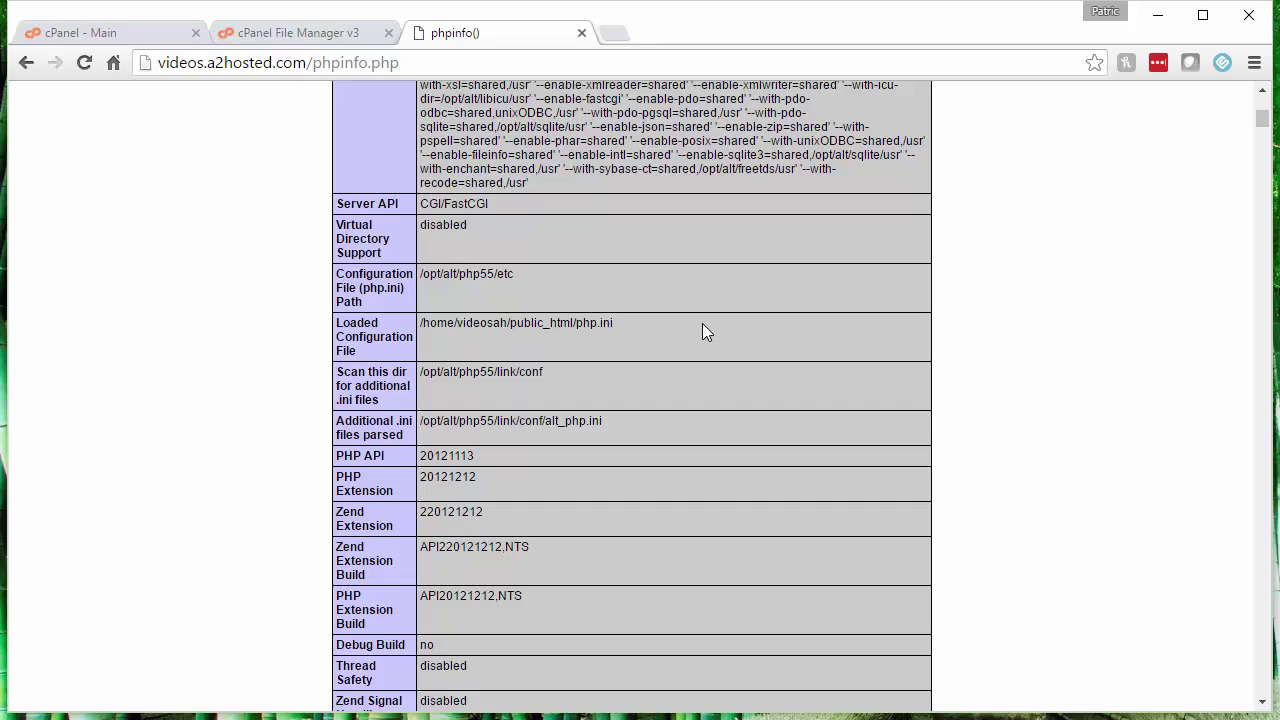
# Step: Enable Show Hidden Files (dotfiles) in the File Manager settings so .htaccess becomes visible
pyautogui.click(281, 35)
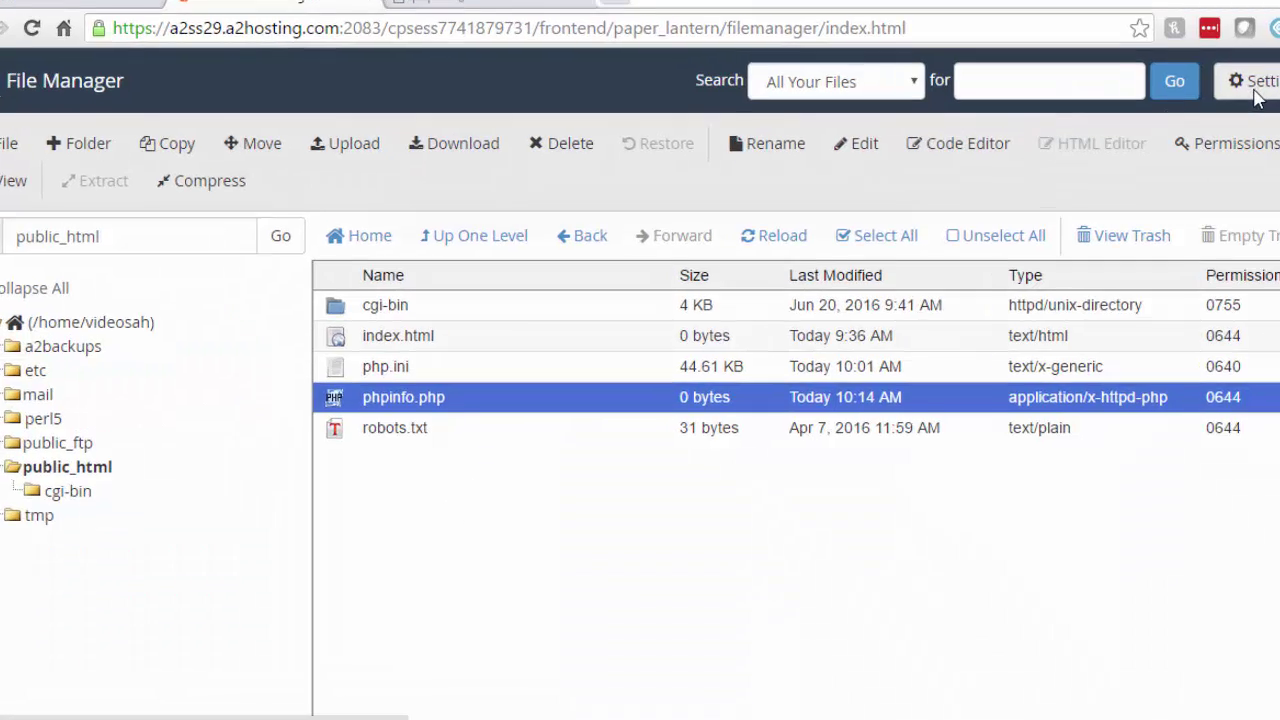
pyautogui.click(1203, 118)
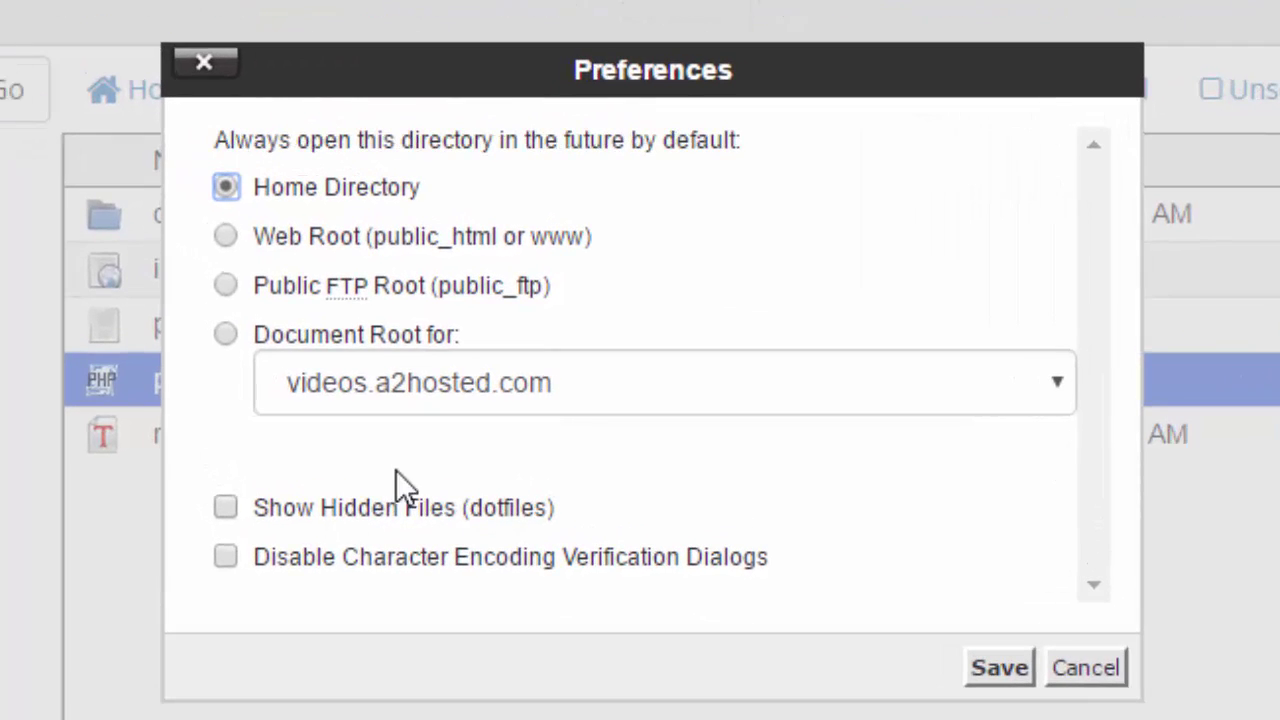
pyautogui.click(224, 507)
pyautogui.click(1000, 669)
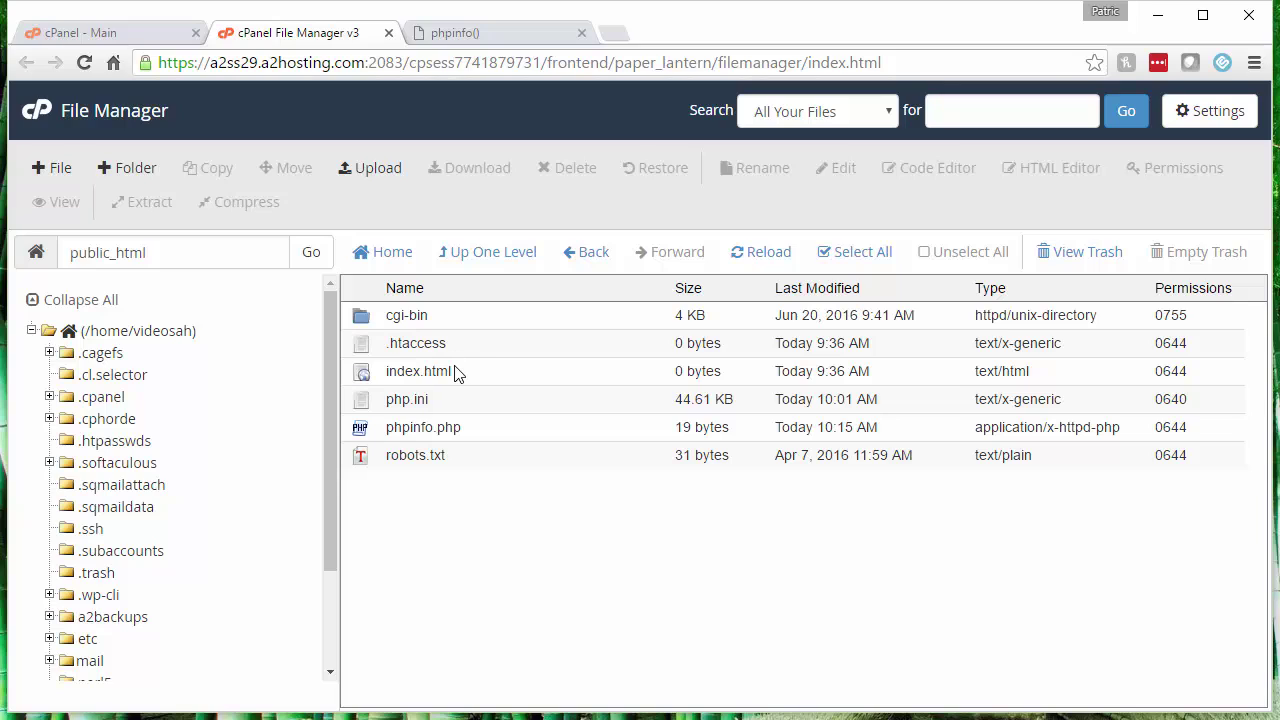
# Step: Open .htaccess in the editor and add a SuPHP_ConfigPath line pointing to the account's public_html folder
pyautogui.click(487, 352)
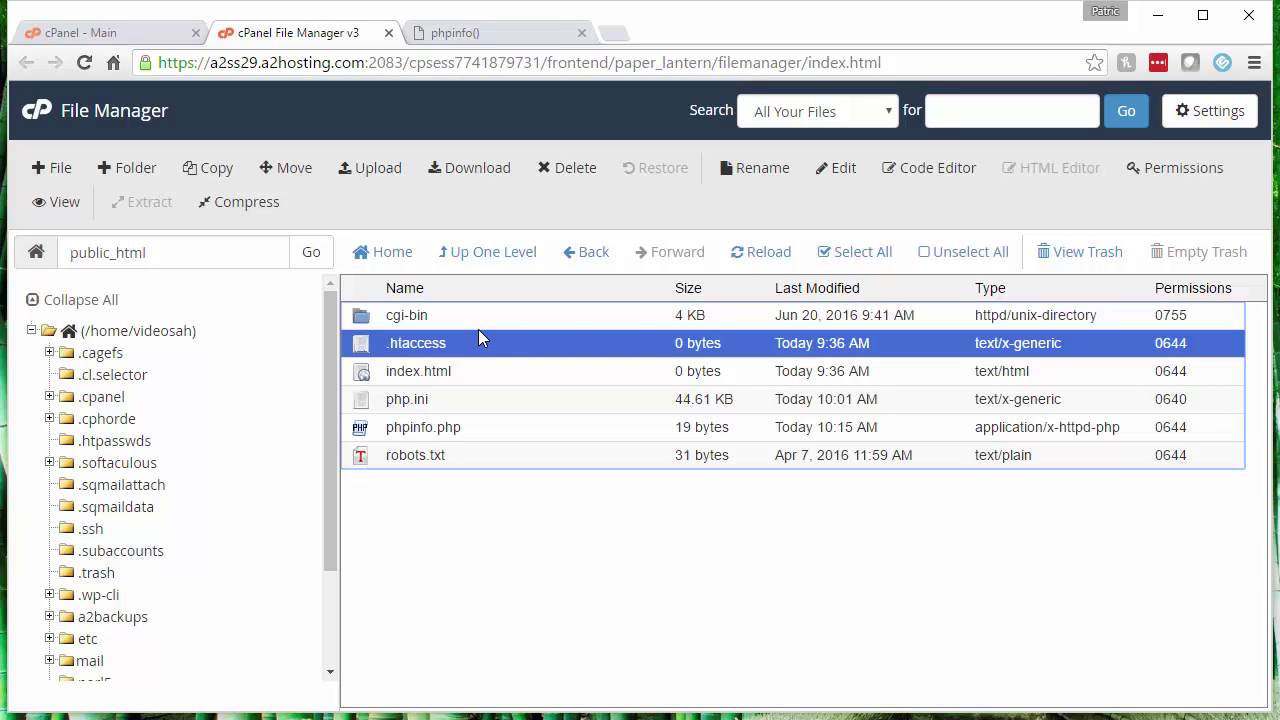
pyautogui.click(836, 170)
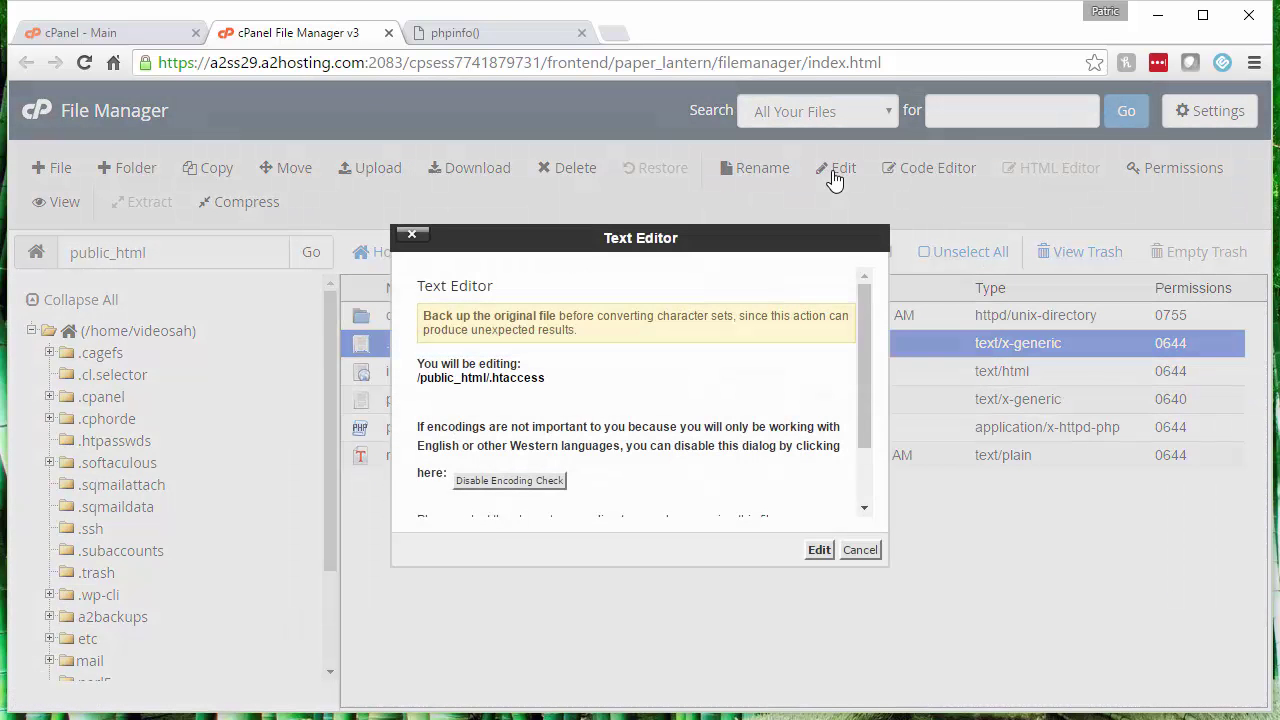
pyautogui.click(819, 551)
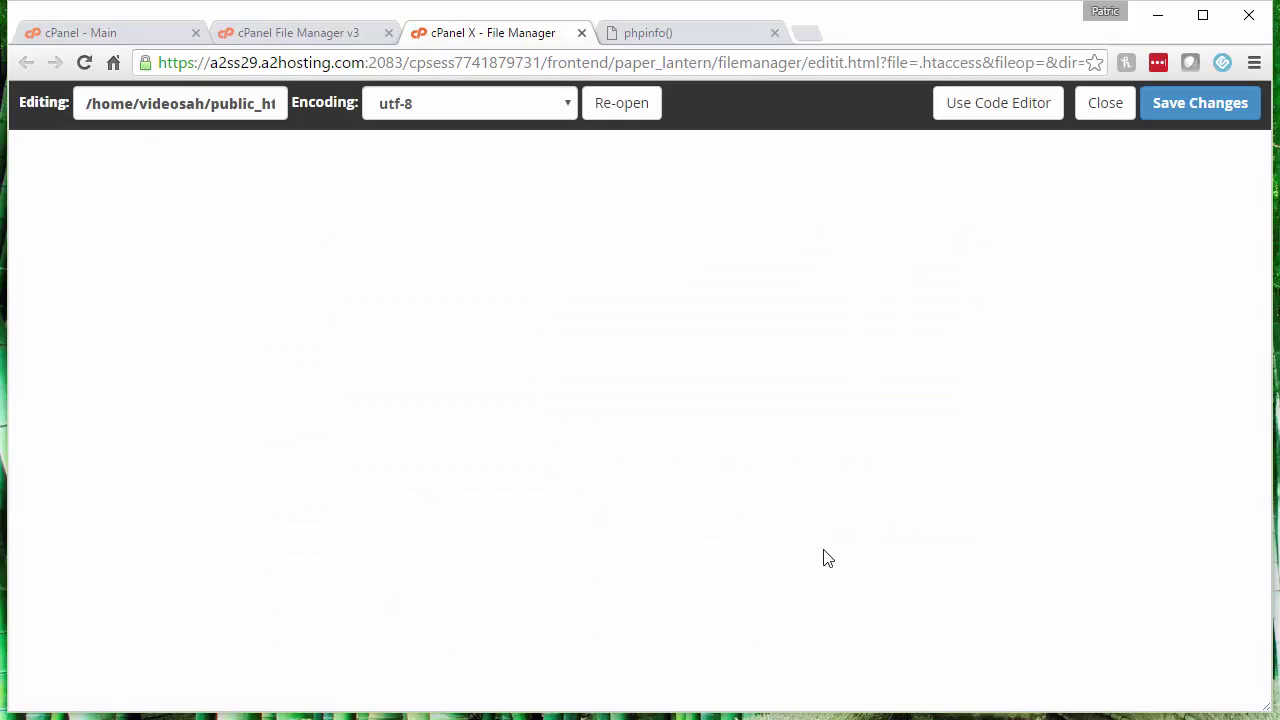
pyautogui.click(267, 247)
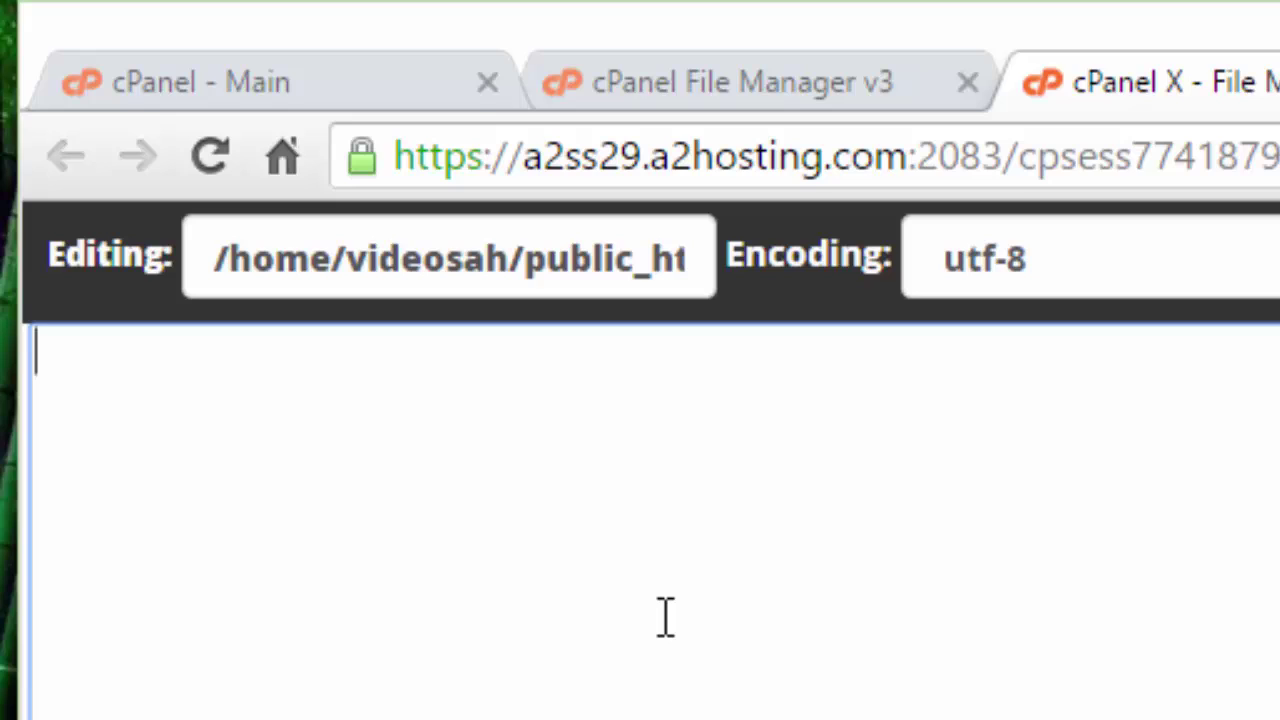
pyautogui.write('Su')
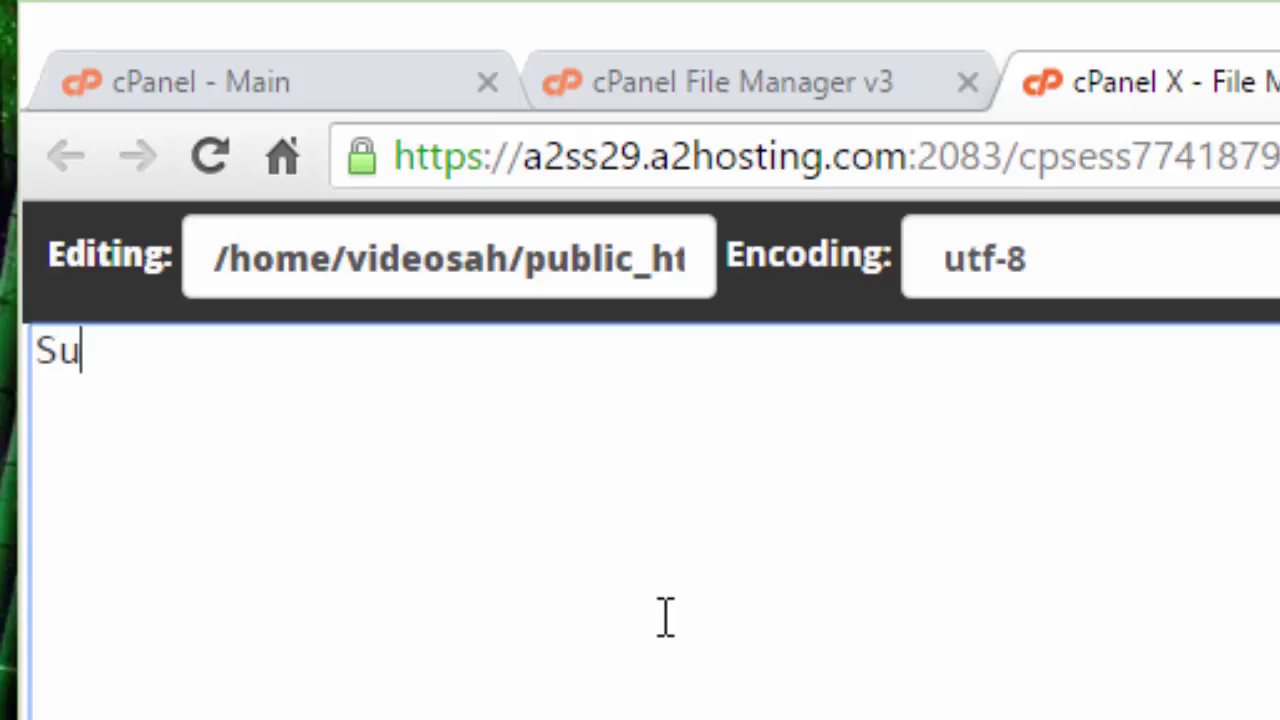
pyautogui.write('PHP')
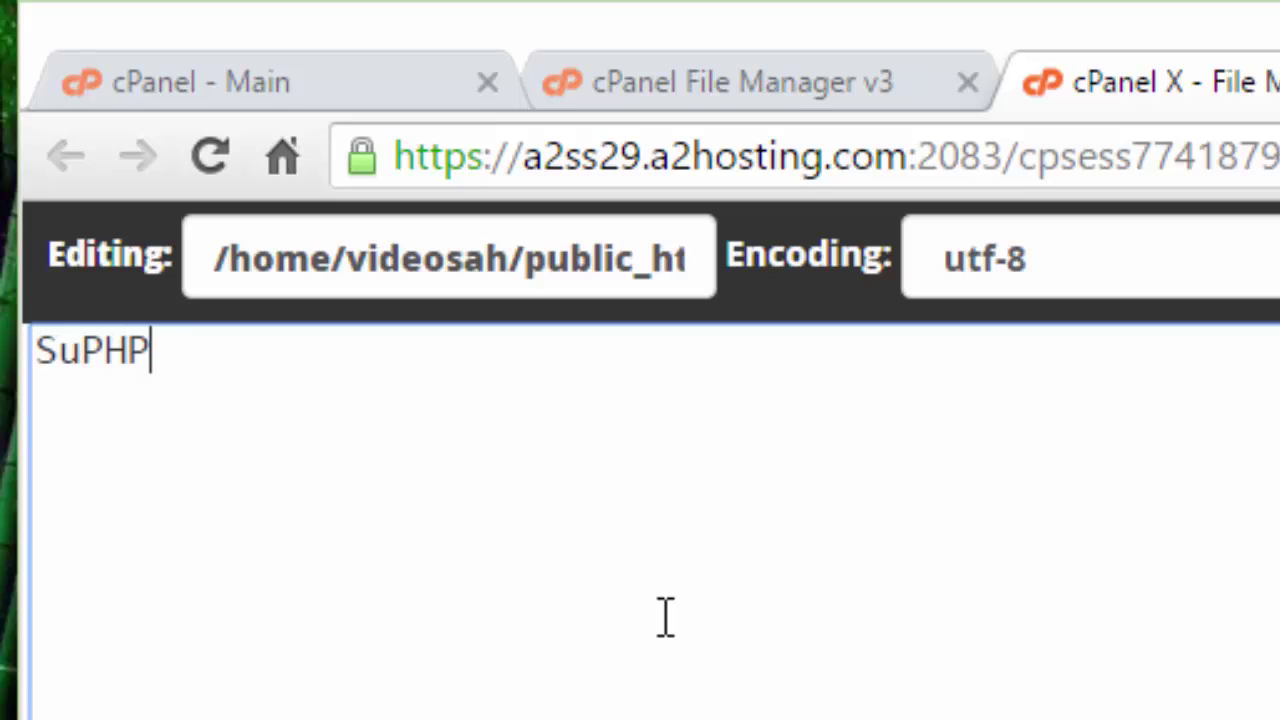
pyautogui.write('_Config')
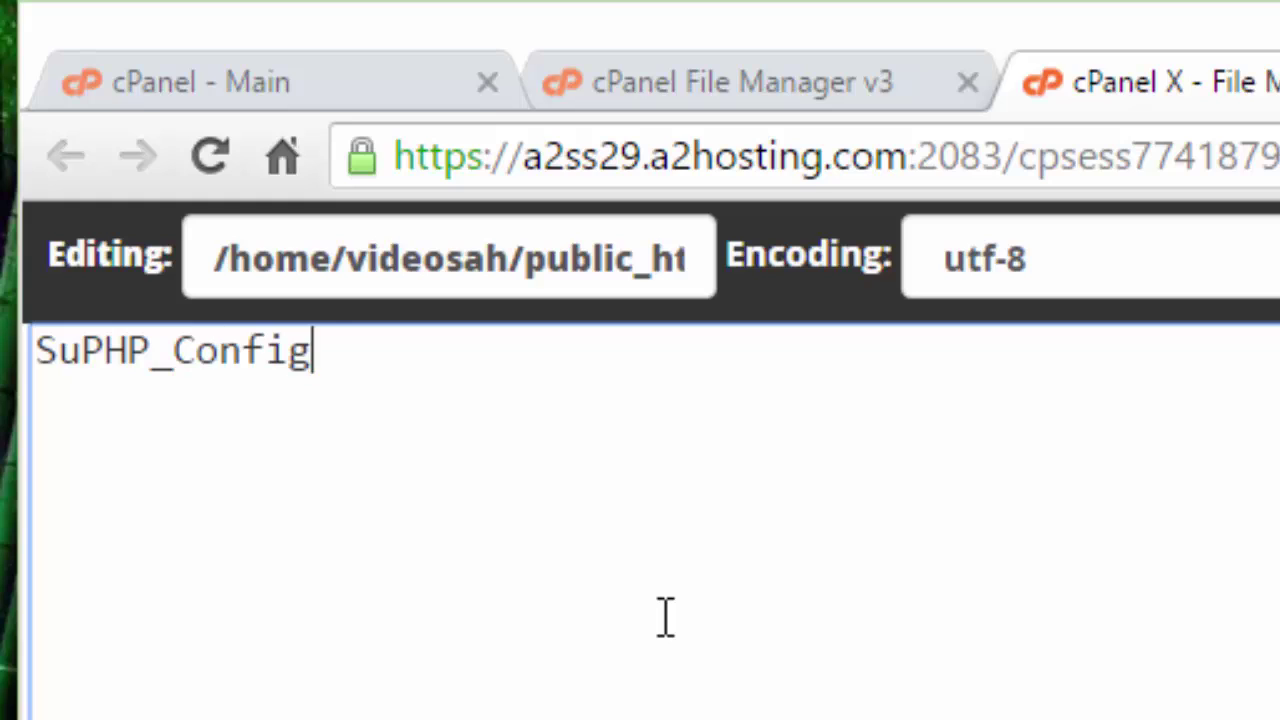
pyautogui.write('Path')
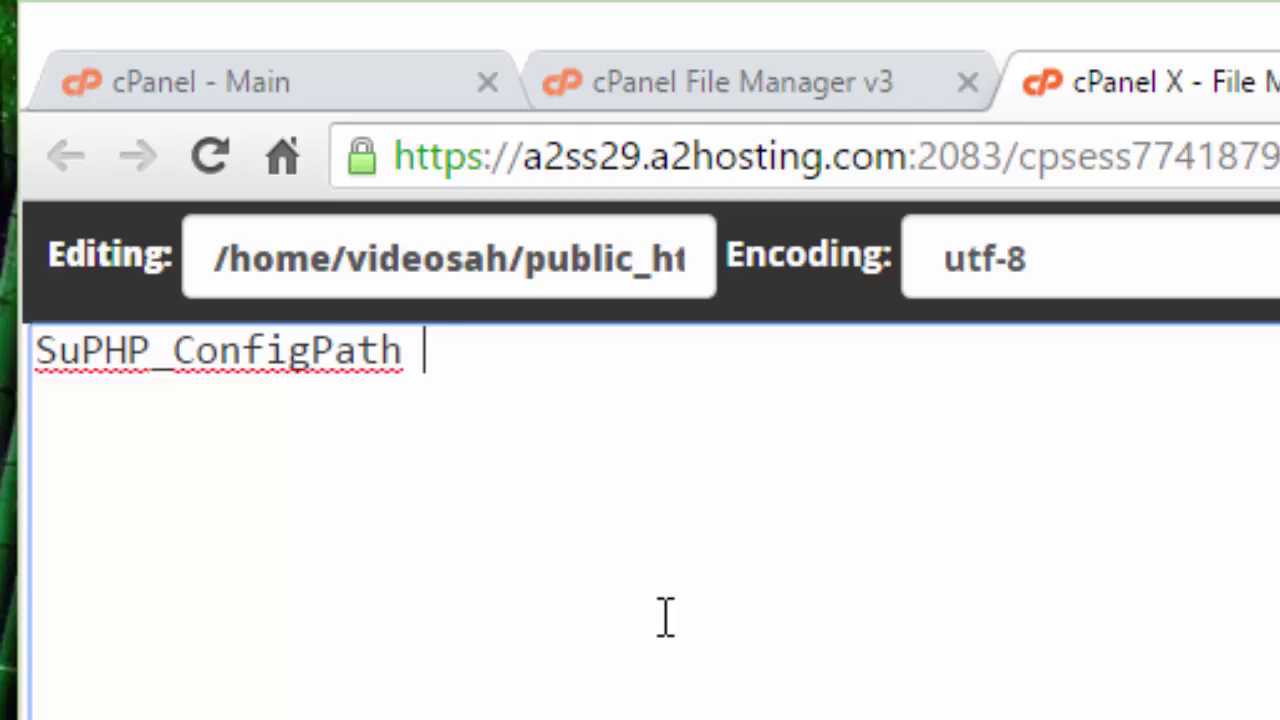
pyautogui.write('/home')
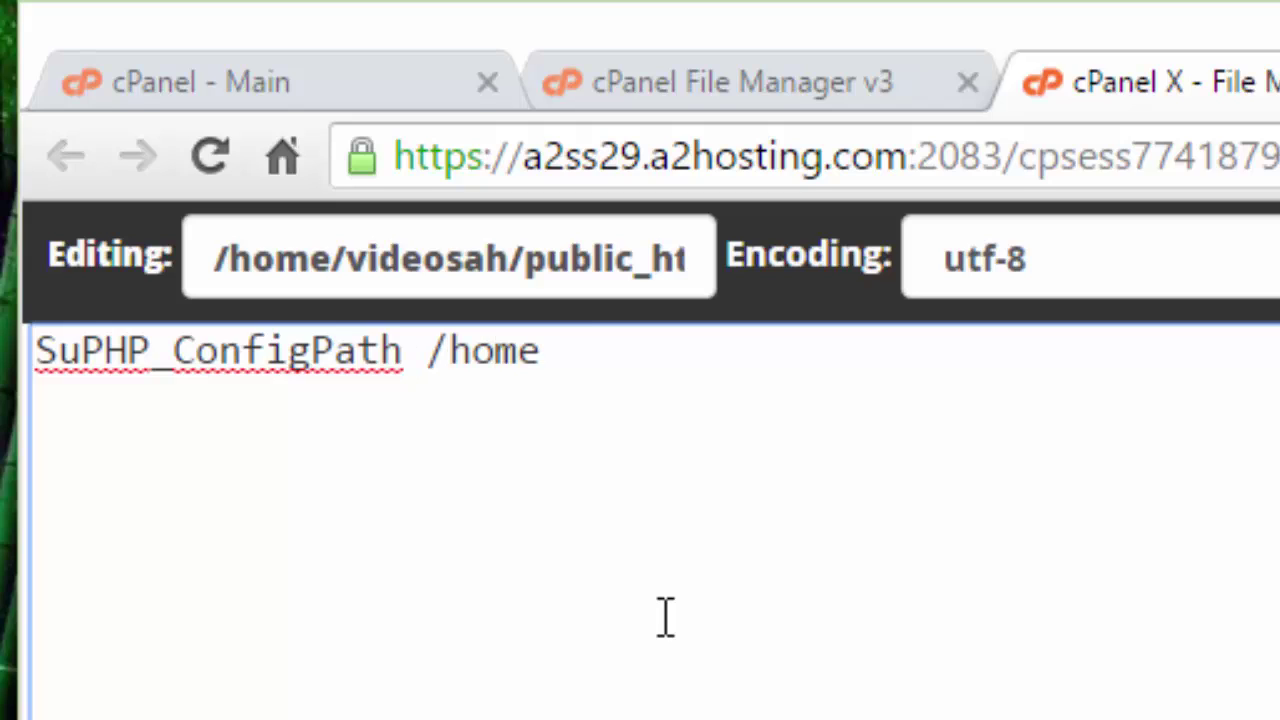
pyautogui.write('/videosah')
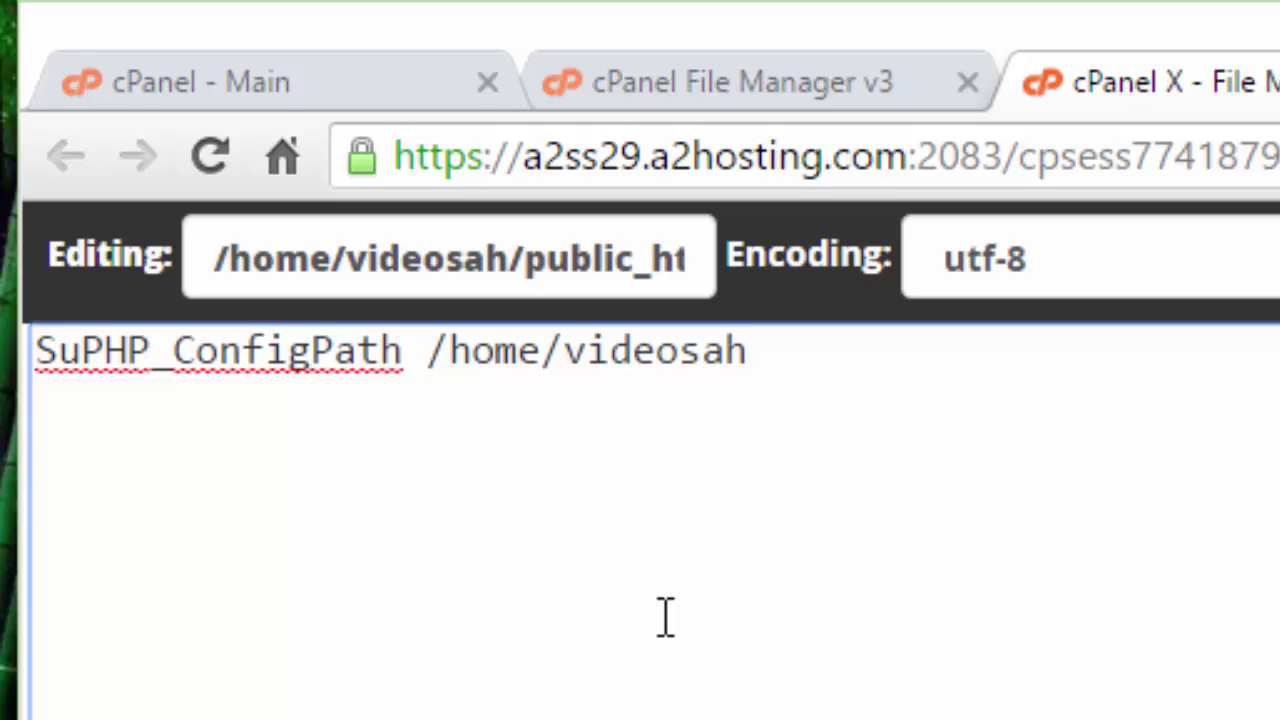
pyautogui.write('/')
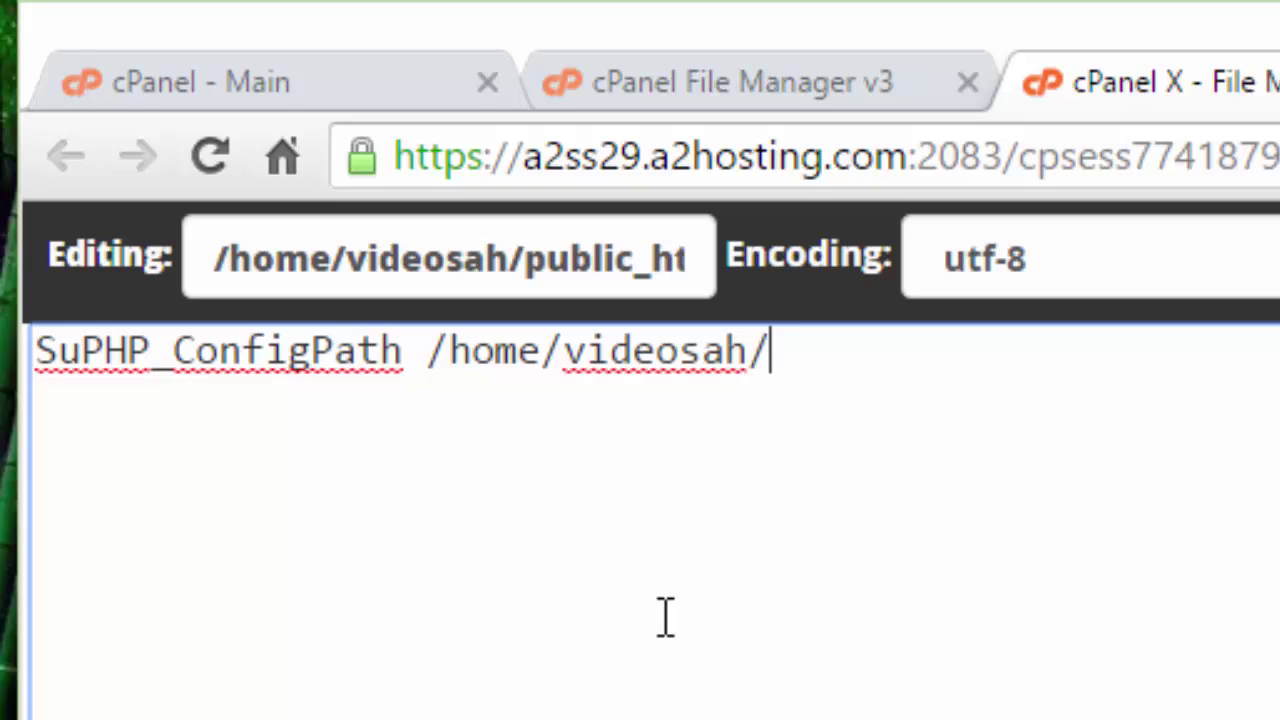
pyautogui.write('public_html')
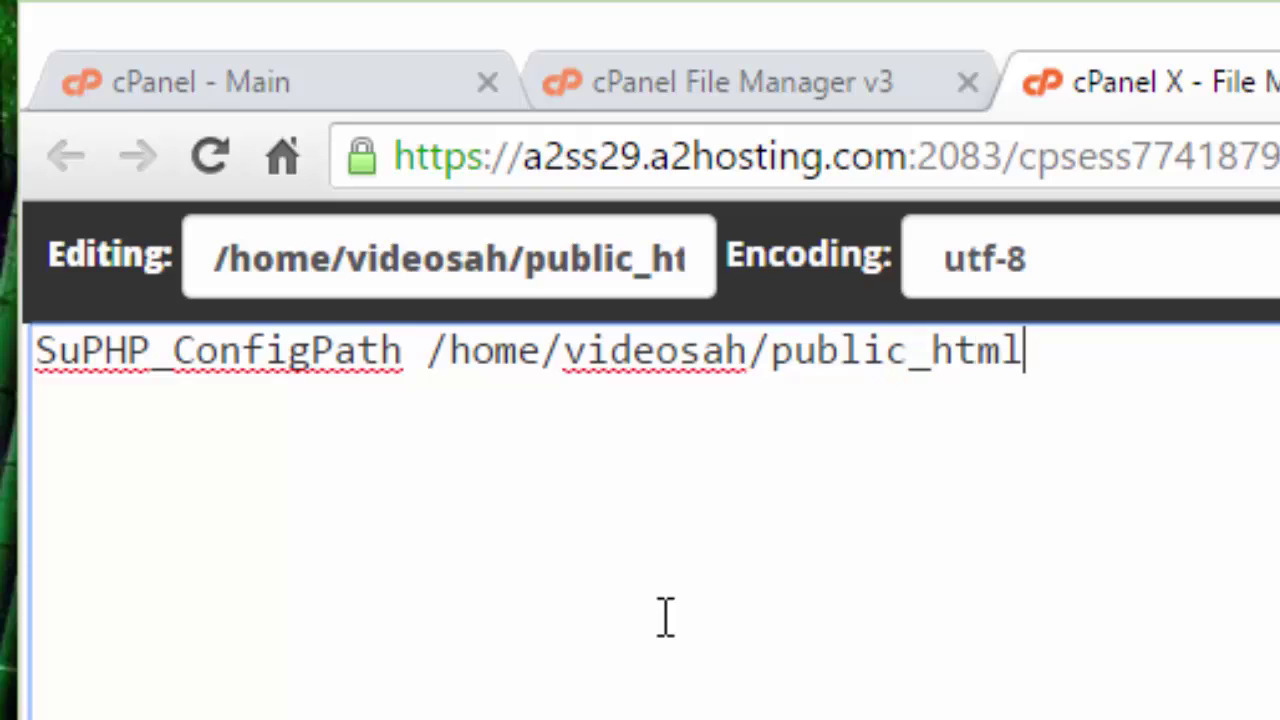
pyautogui.write('/')
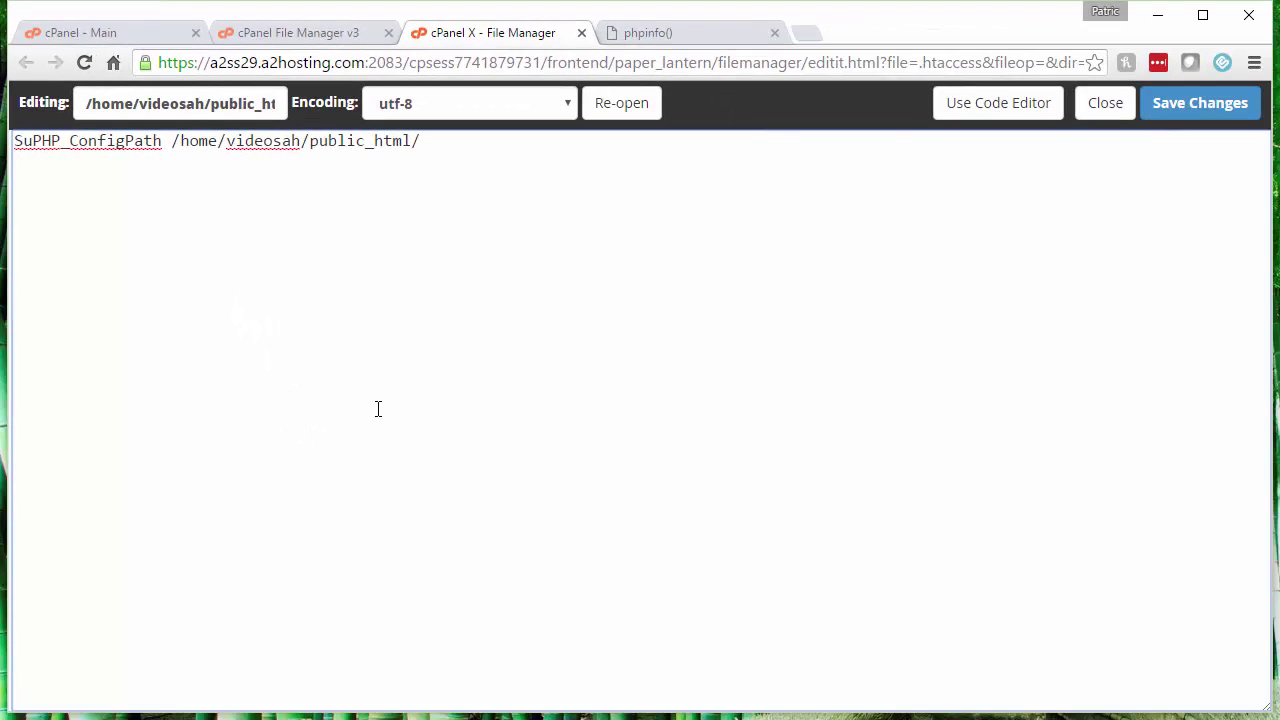
# Step: Save the .htaccess SuPHP_ConfigPath edit and close the editor
pyautogui.click(1186, 115)
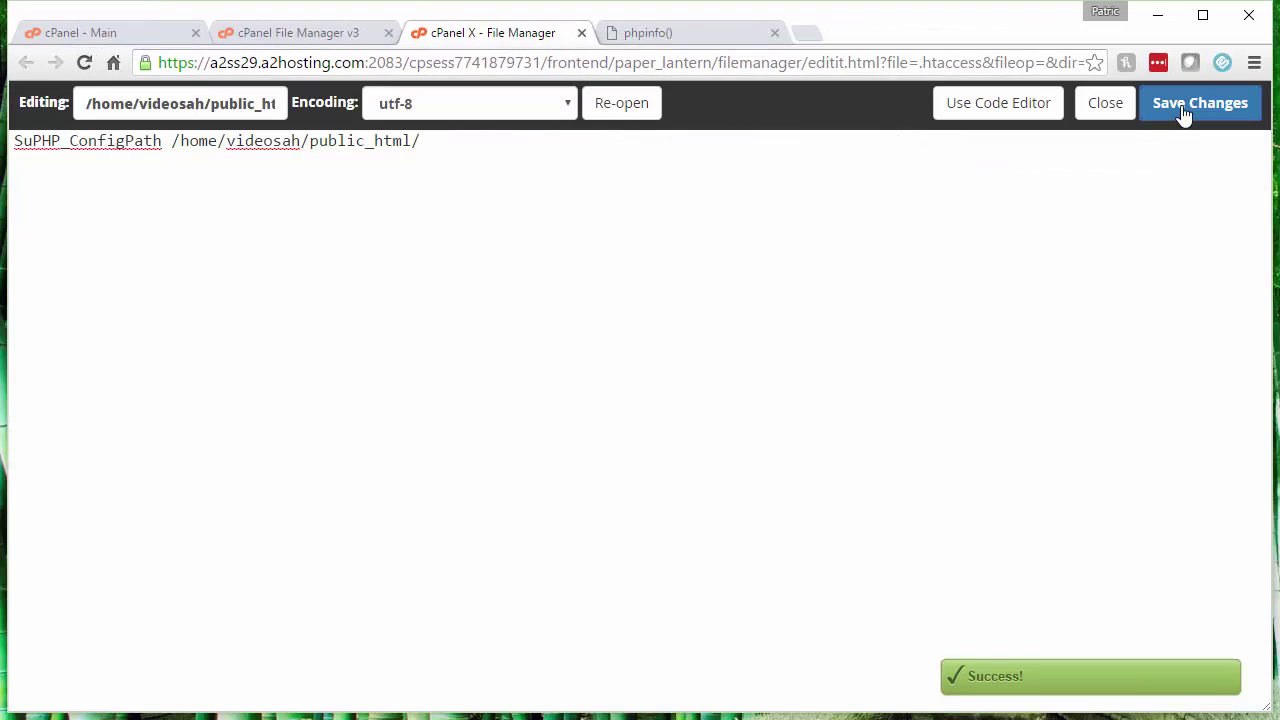
pyautogui.click(1106, 104)
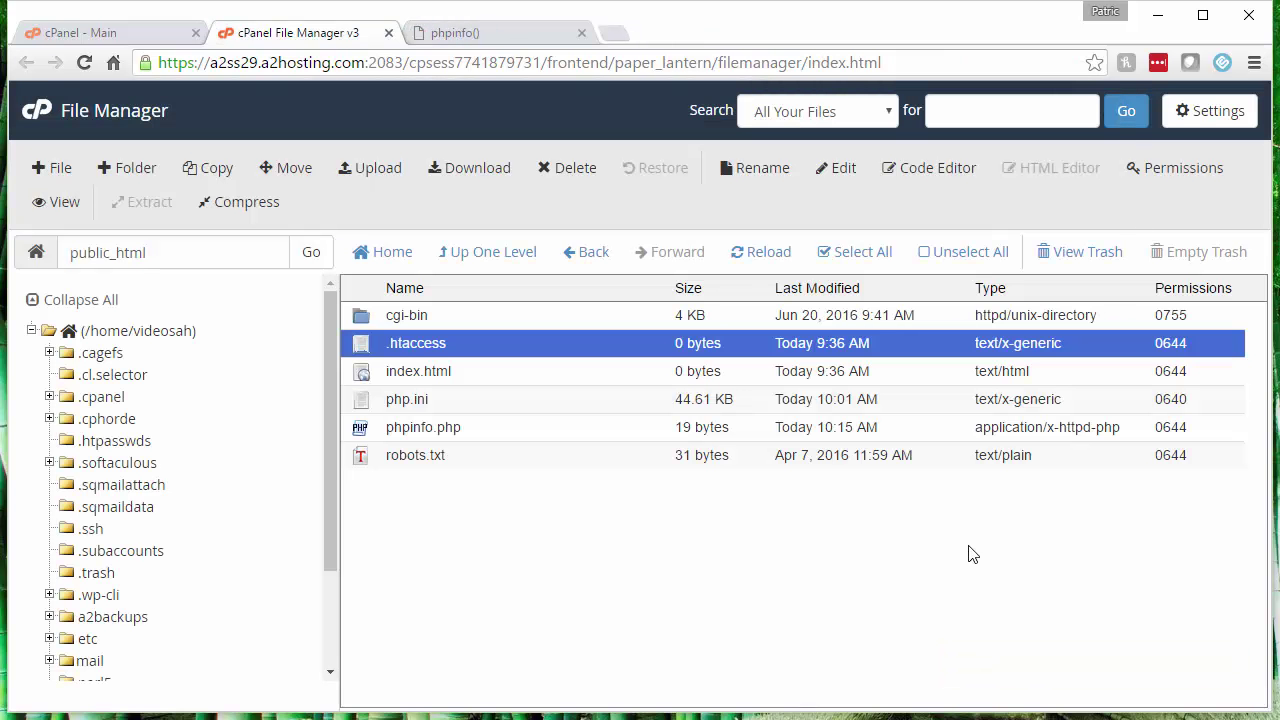